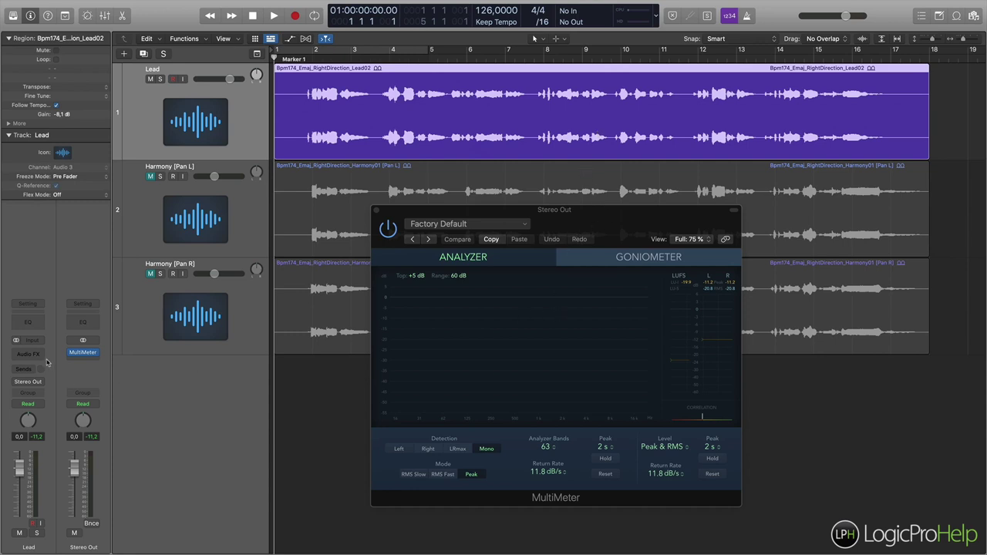
# Browse the metering plug-ins available for the Stereo Out channel's next insert slot without adding one.
pyautogui.click(84, 363)
pyautogui.moveTo(101, 459)
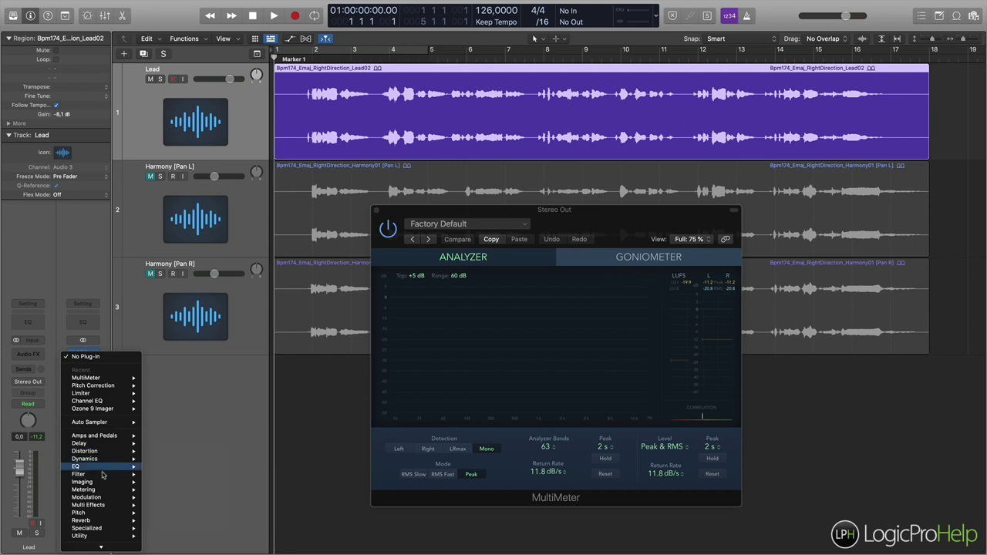
pyautogui.moveTo(115, 492)
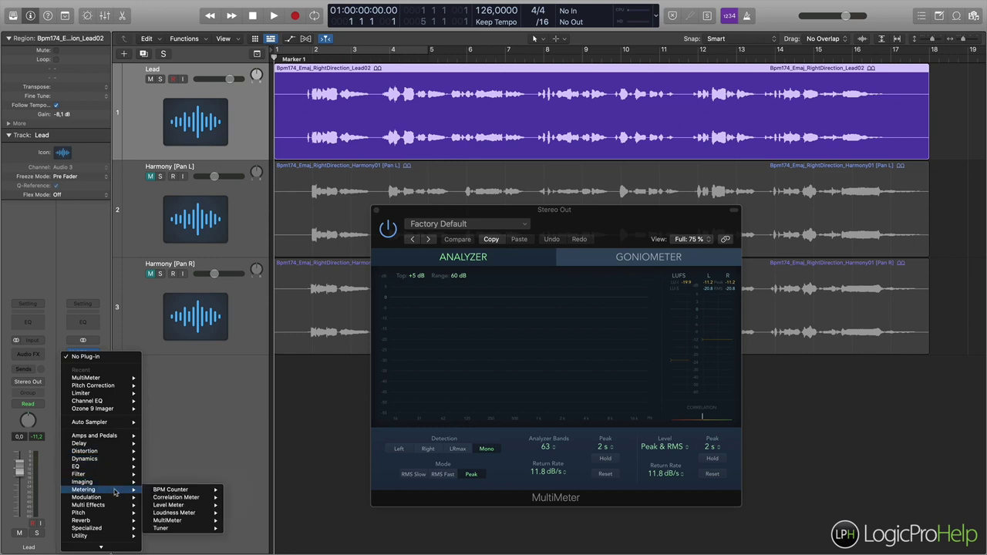
pyautogui.moveTo(182, 521)
pyautogui.click(243, 521)
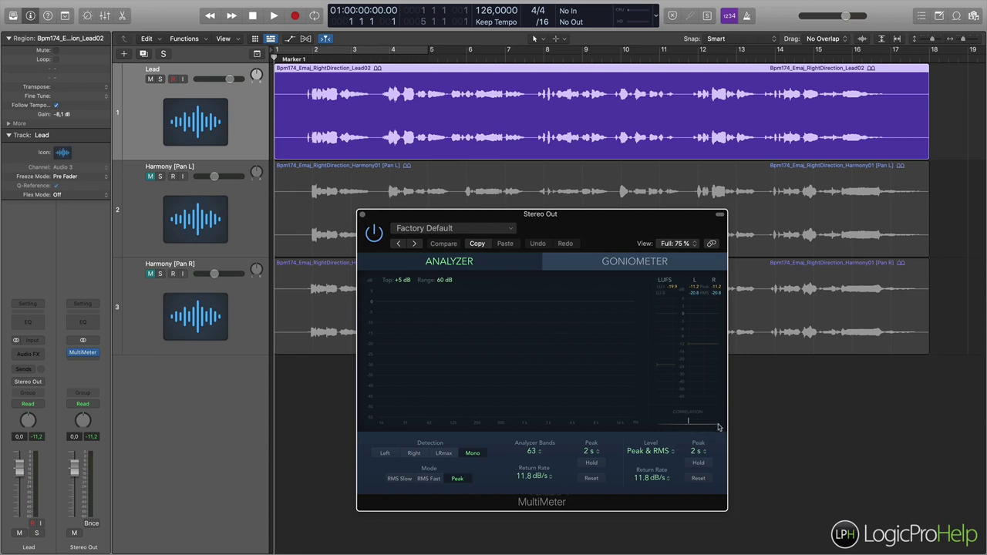
# Play the Lead vocal from the project start into bar 3 while monitoring it in the MultiMeter.
pyautogui.press('space')
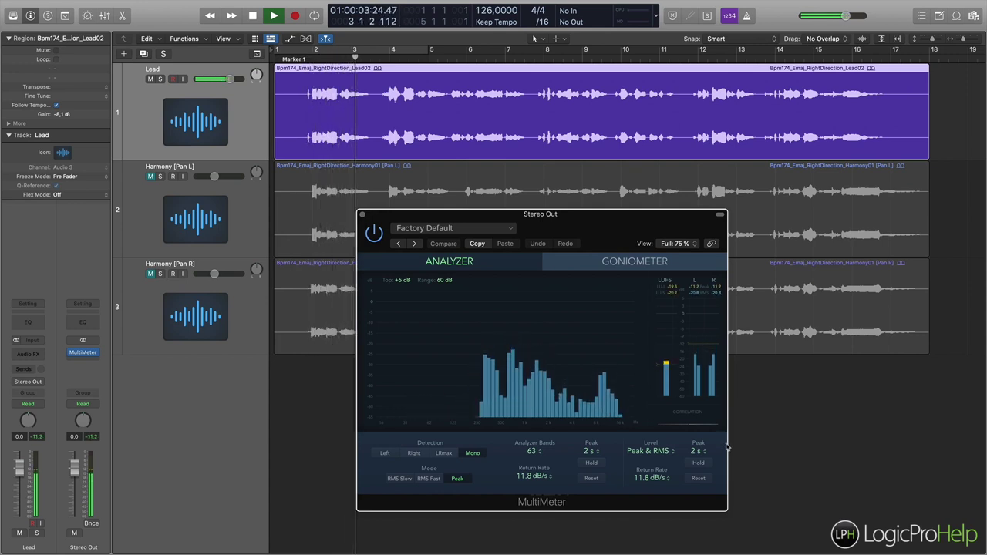
pyautogui.press('space')
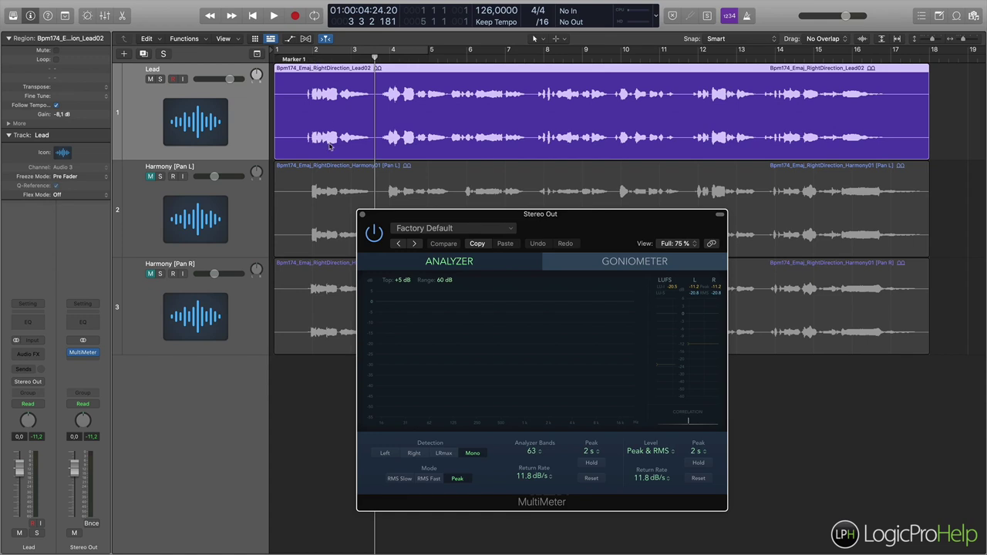
# Create a new track below Lead with duplicate settings and copy the Lead region onto it at the same position.
pyautogui.rightClick(251, 104)
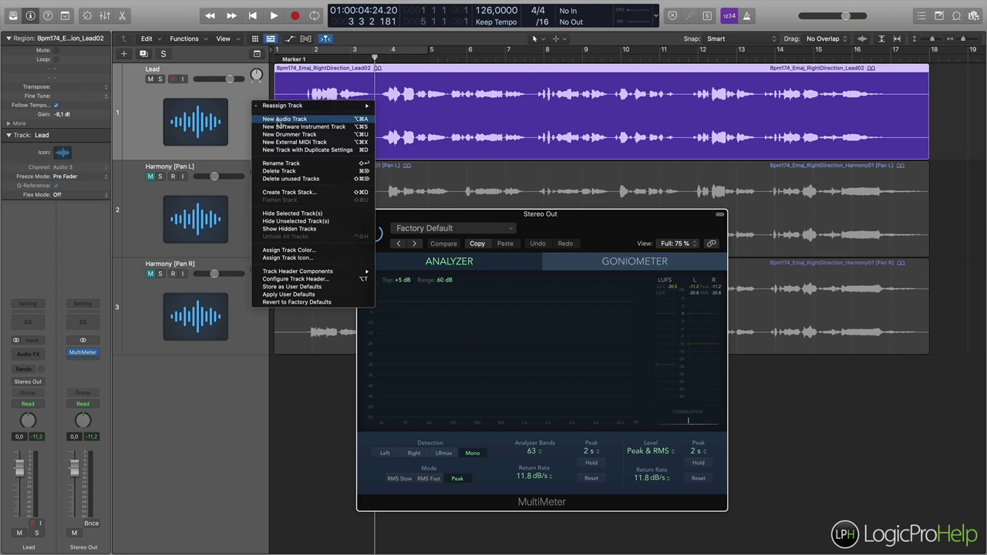
pyautogui.click(243, 105)
pyautogui.press('super+d')
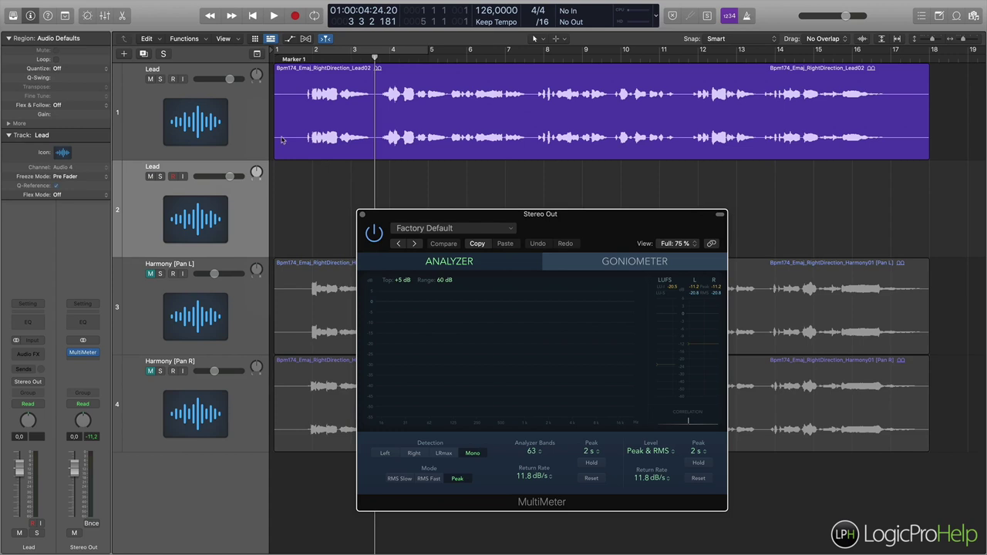
pyautogui.moveTo(310, 122); pyautogui.dragTo(313, 185)
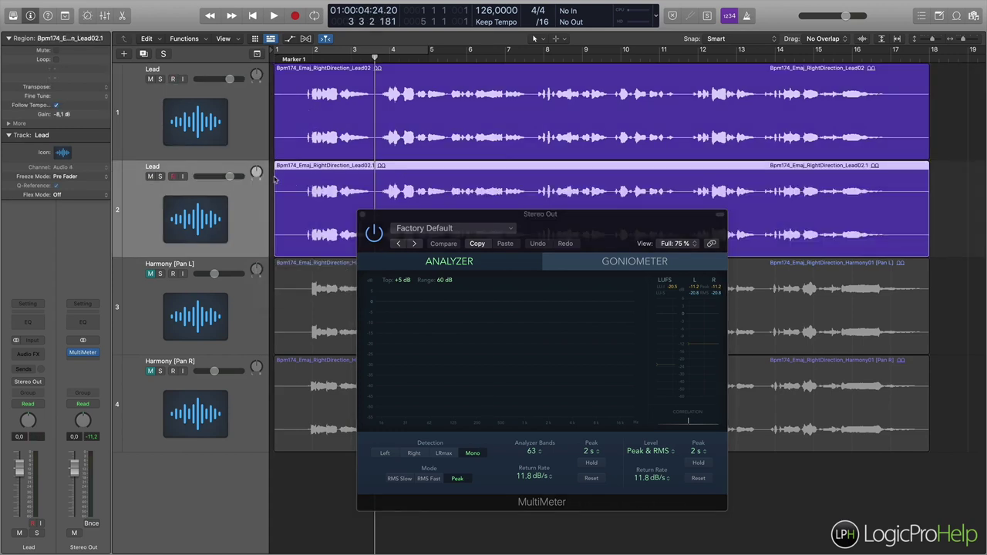
# Pan the original Lead track to -64 and the duplicate Lead track to +63.
pyautogui.moveTo(257, 79); pyautogui.dragTo(256, 74)
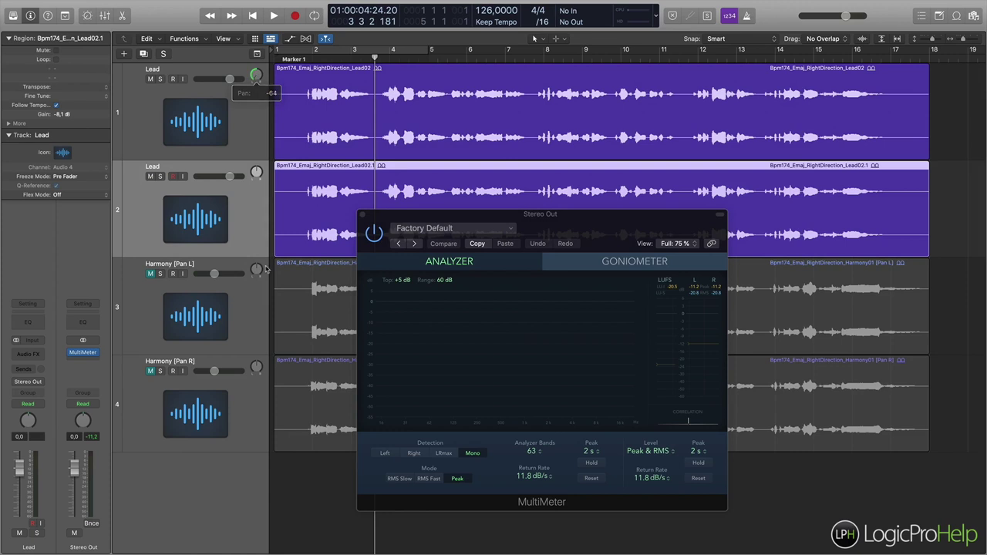
pyautogui.moveTo(257, 171); pyautogui.dragTo(257, 167)
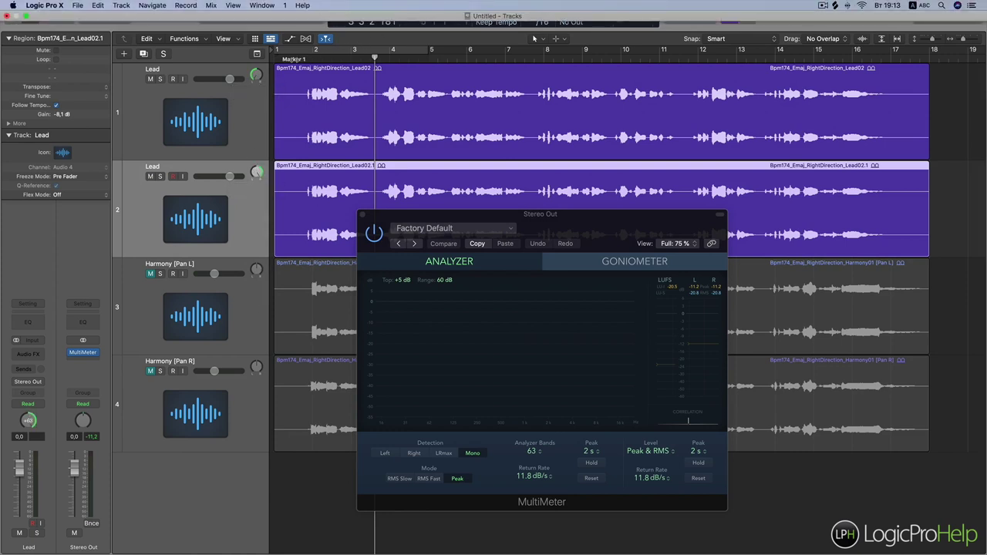
# Play the two oppositely panned Lead tracks from bar 1 into bar 5 to check their stereo width.
pyautogui.click(293, 57)
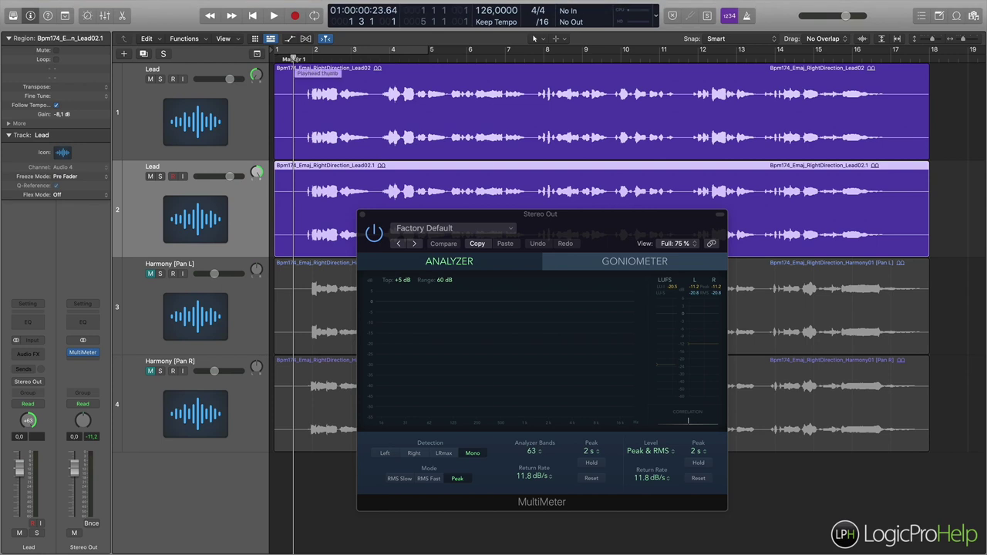
pyautogui.press('space')
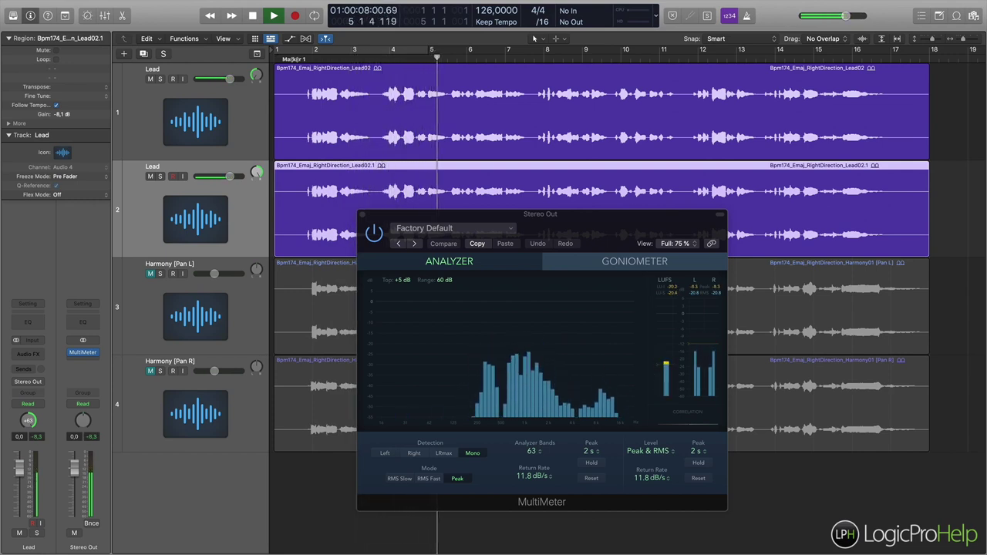
pyautogui.press('space')
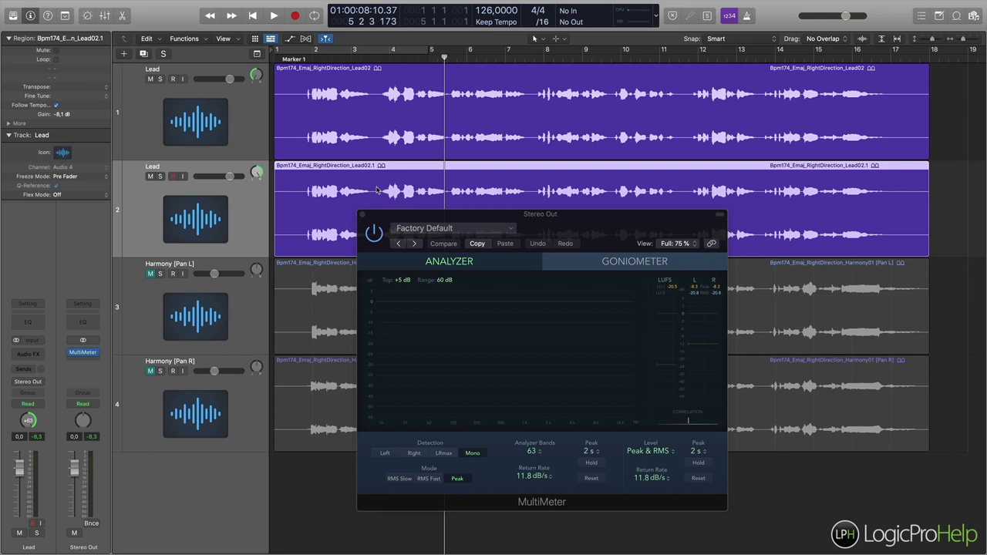
# Shift the duplicate Lead region slightly later than the original, moving the MultiMeter window out of the way.
pyautogui.click(303, 60)
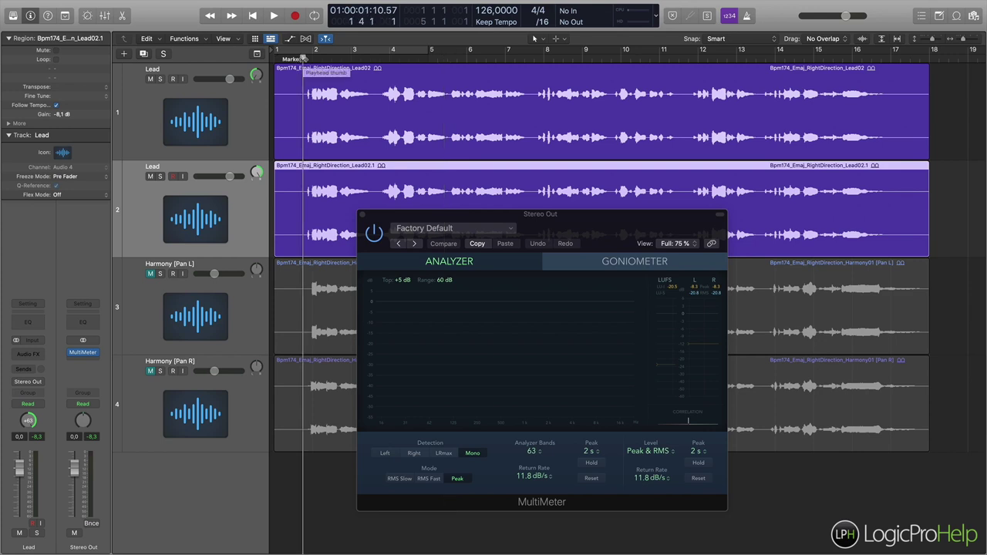
pyautogui.moveTo(580, 221); pyautogui.dragTo(699, 268)
pyautogui.press('super+Right')
pyautogui.press('super+Right')
pyautogui.press('super+Right')
pyautogui.press('super+Right')
pyautogui.press('super+Right')
pyautogui.press('super+Right')
pyautogui.press('super+Right')
pyautogui.press('super+Right')
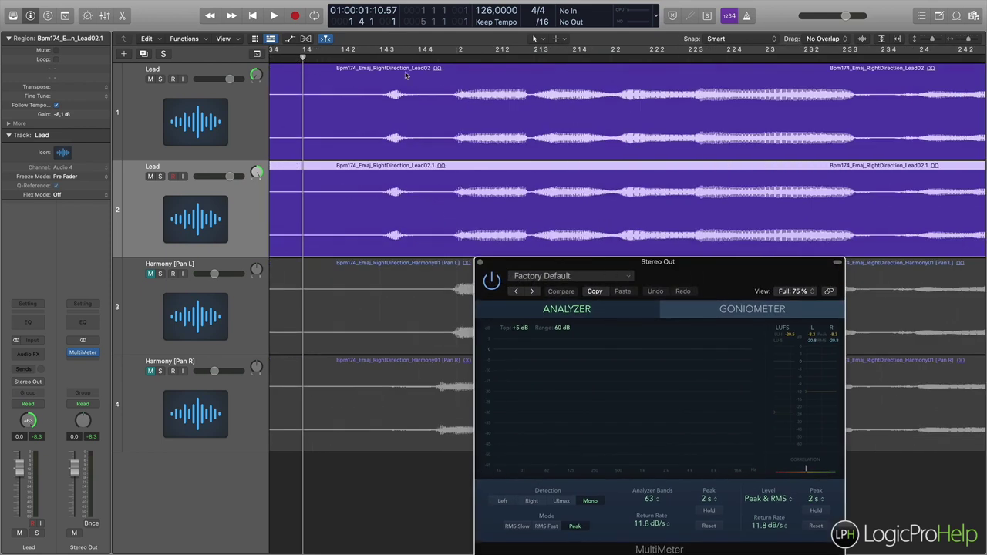
pyautogui.click(215, 141)
pyautogui.click(297, 197)
pyautogui.moveTo(371, 170); pyautogui.dragTo(375, 169)
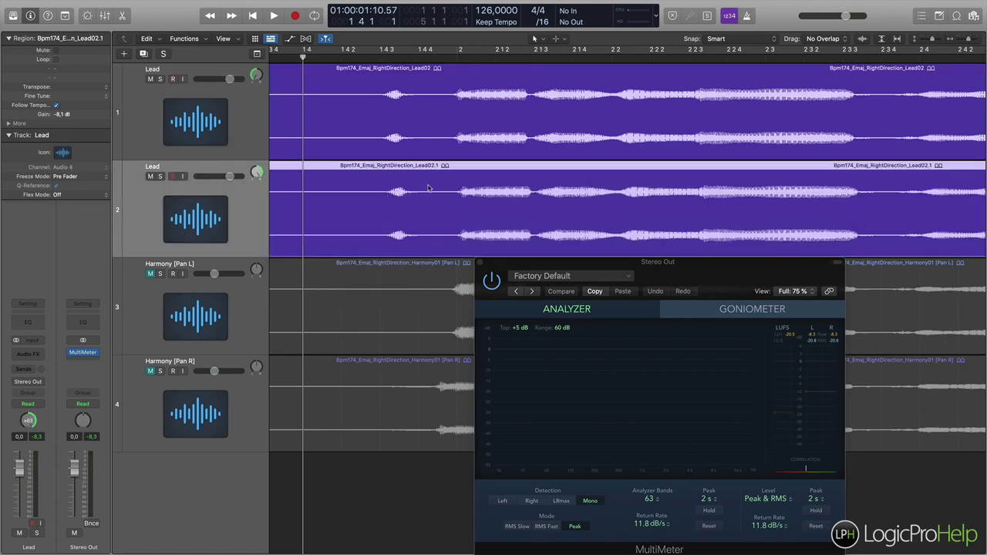
# Play the offset Lead tracks from just before the first phrase into bar 5 while monitoring the correlation.
pyautogui.click(367, 57)
pyautogui.click(386, 58)
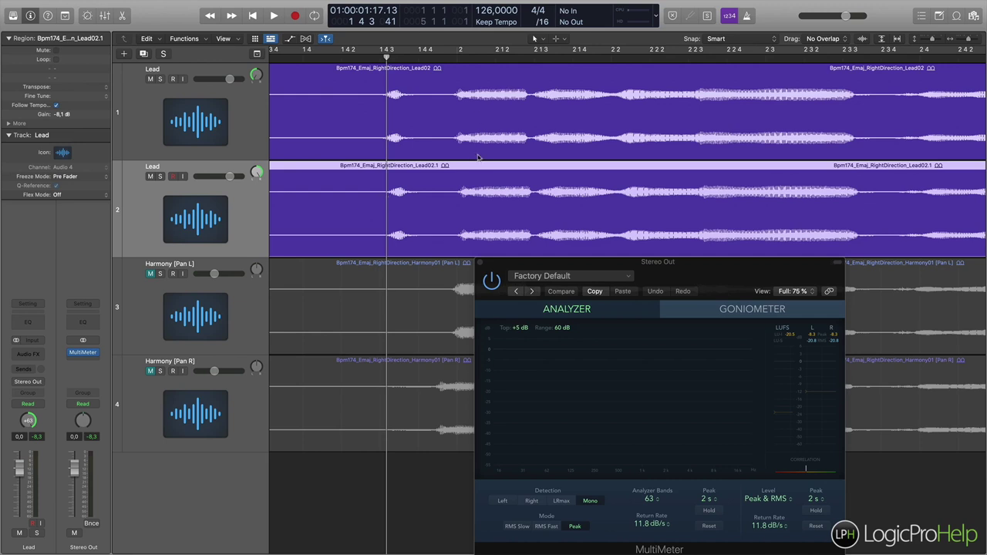
pyautogui.click(343, 59)
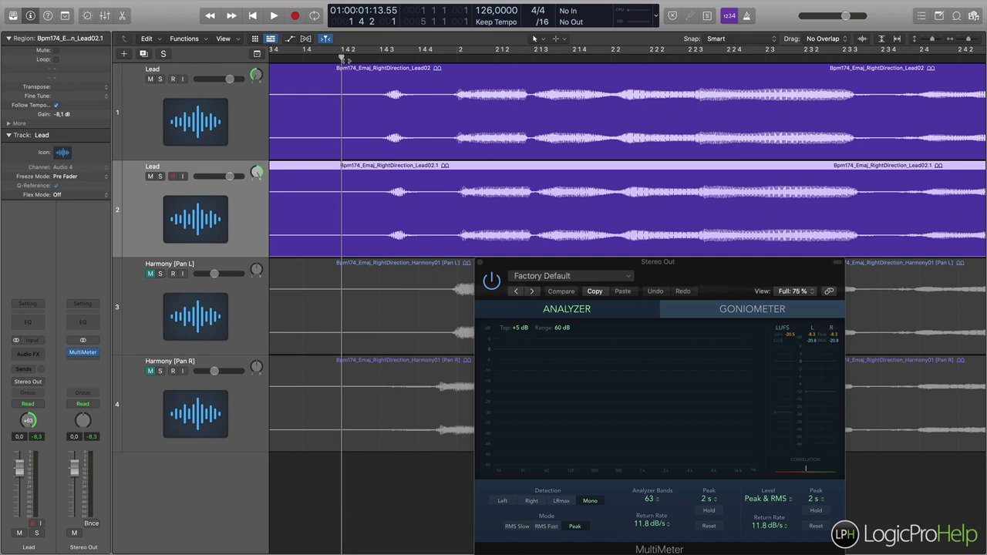
pyautogui.press('space')
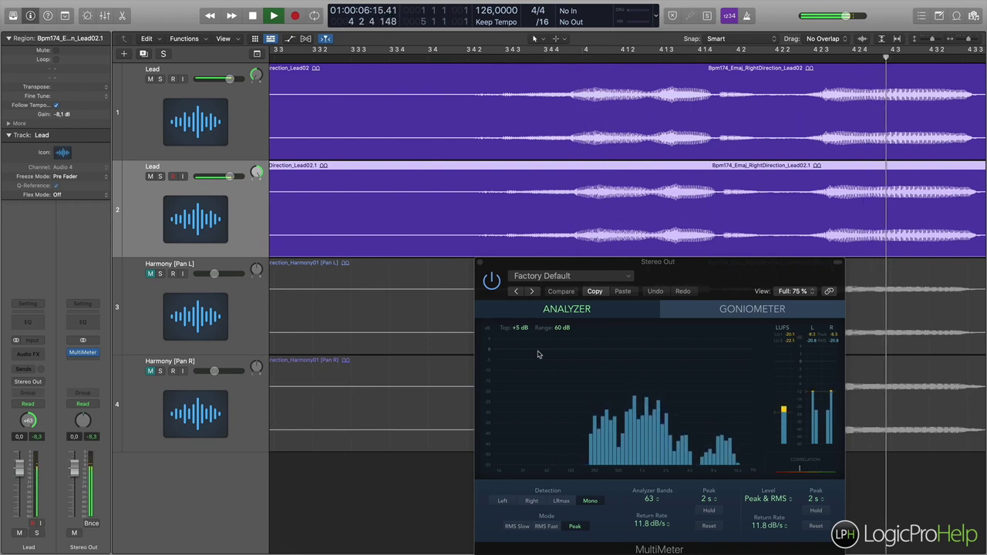
pyautogui.press('space')
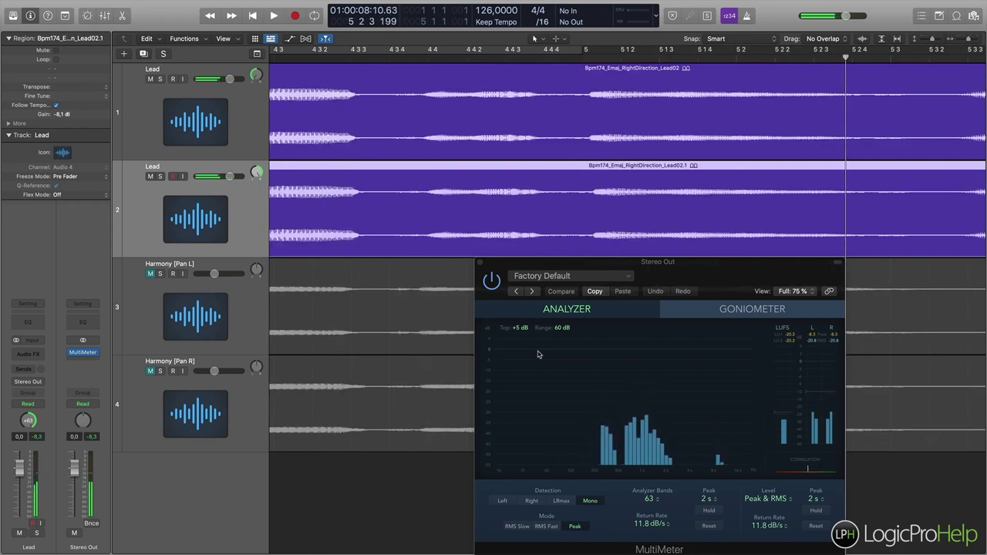
# Bring the duplicate Lead region back into alignment with the original region.
pyautogui.press('super+Left')
pyautogui.press('super+Left')
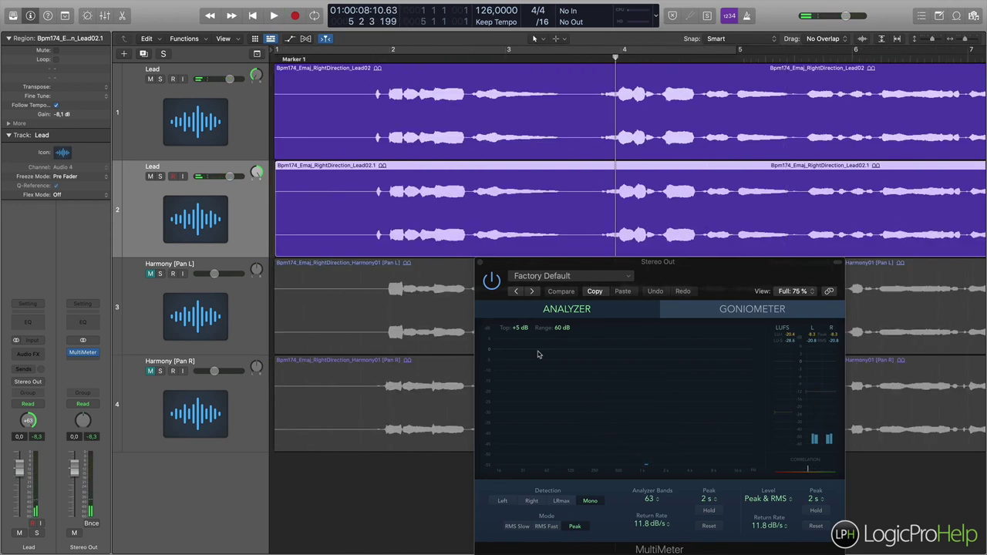
pyautogui.press('super+Left')
pyautogui.click(403, 172)
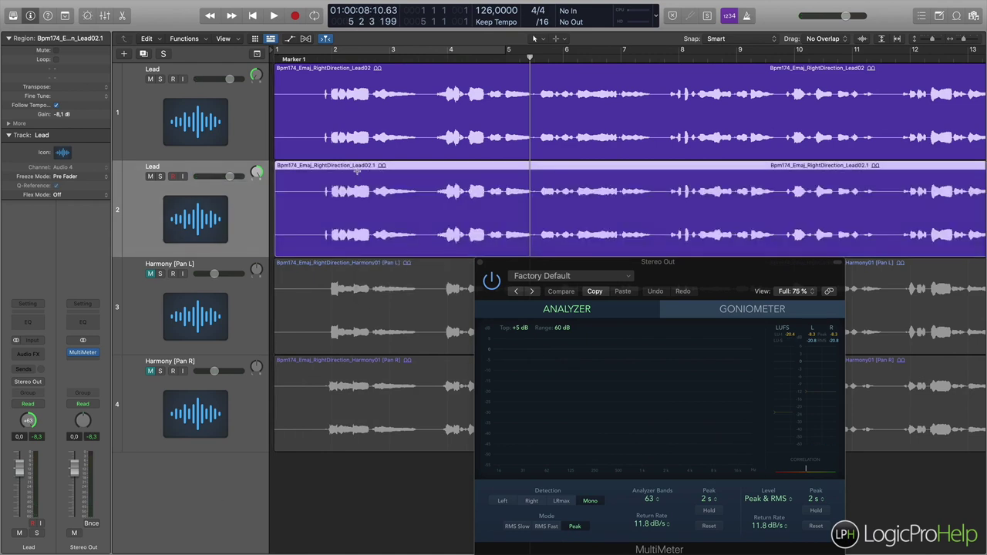
# Play the realigned Lead tracks from just before bar 2 into bar 3 for comparison.
pyautogui.click(331, 60)
pyautogui.press('space')
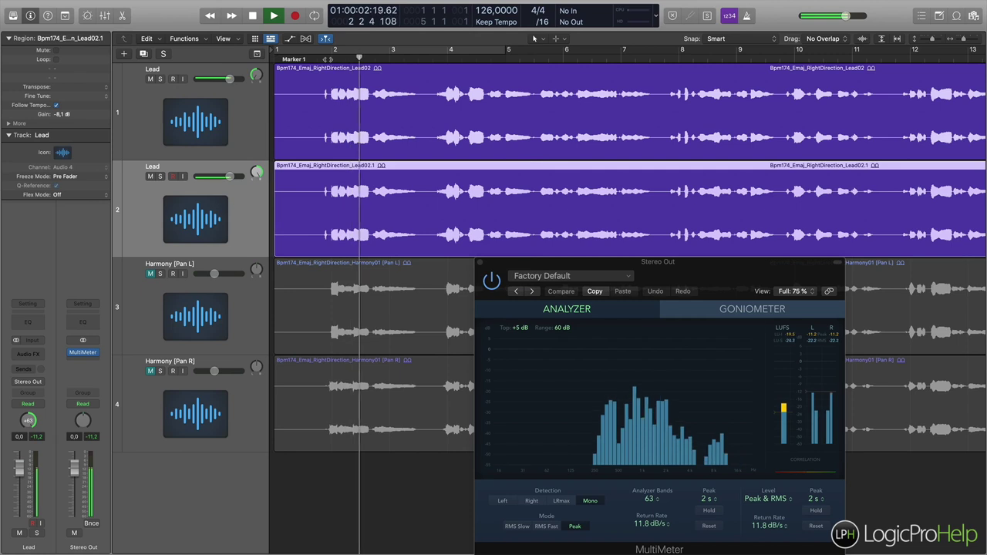
pyautogui.press('space')
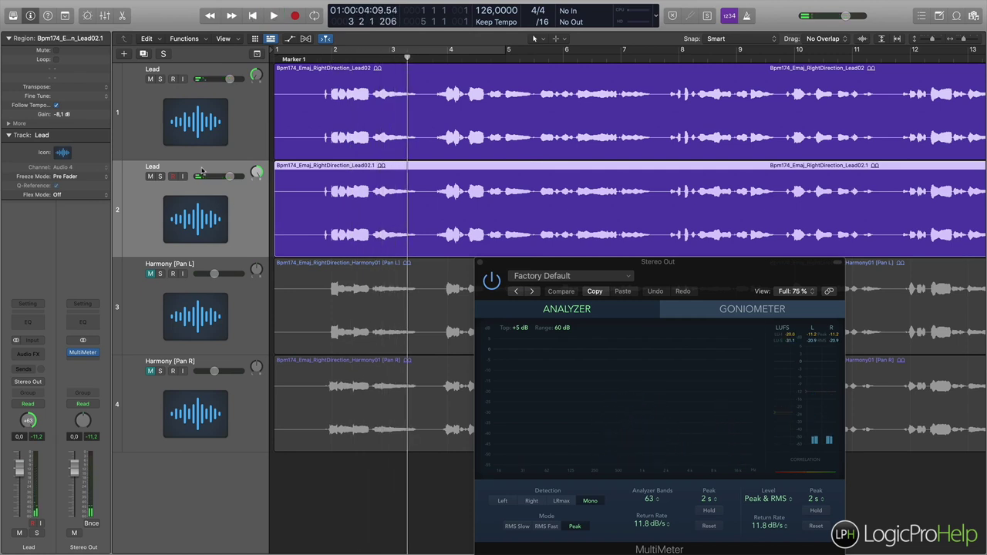
# Delete the duplicate Lead track with its region, return the original Lead's pan to centre and reselect that track.
pyautogui.press('super+BackSpace')
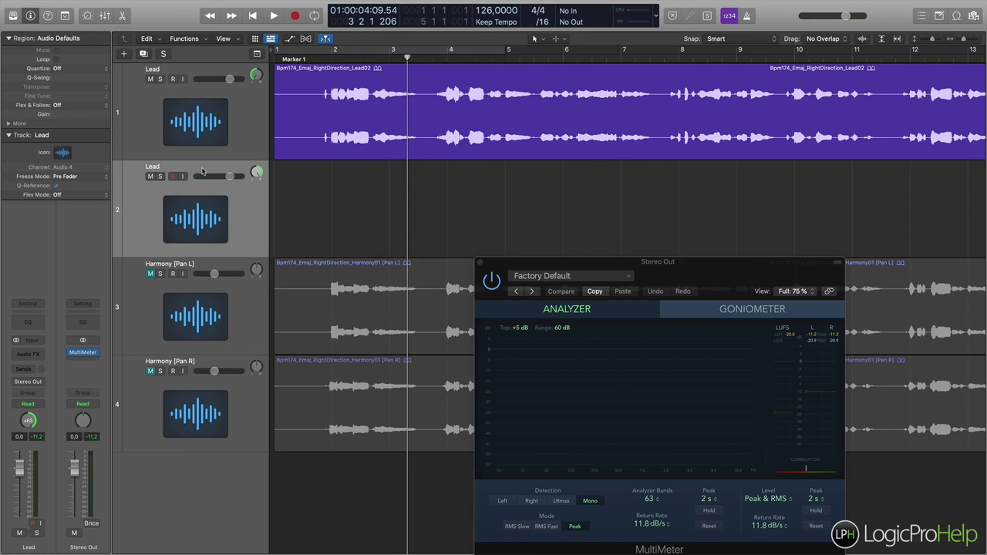
pyautogui.moveTo(256, 75); pyautogui.dragTo(256, 108)
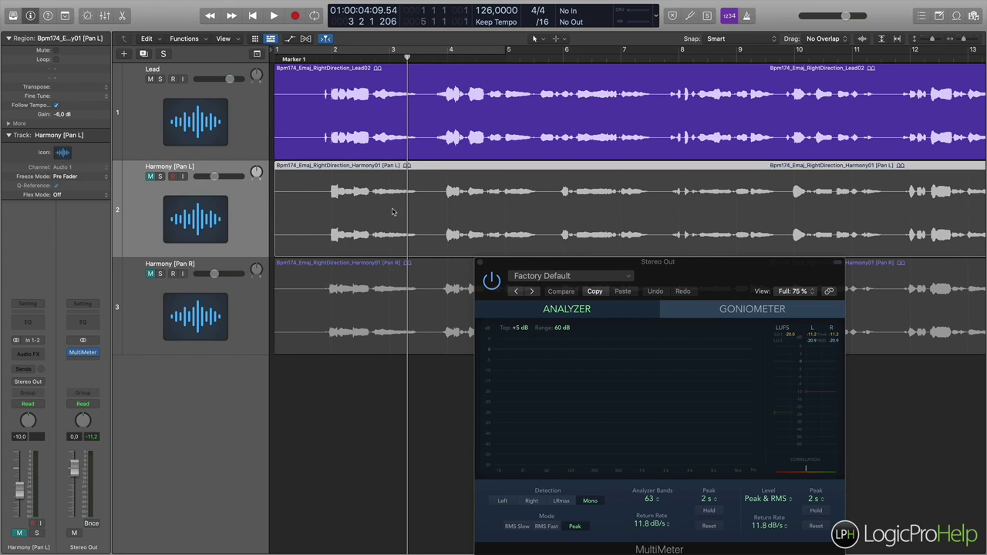
pyautogui.click(192, 80)
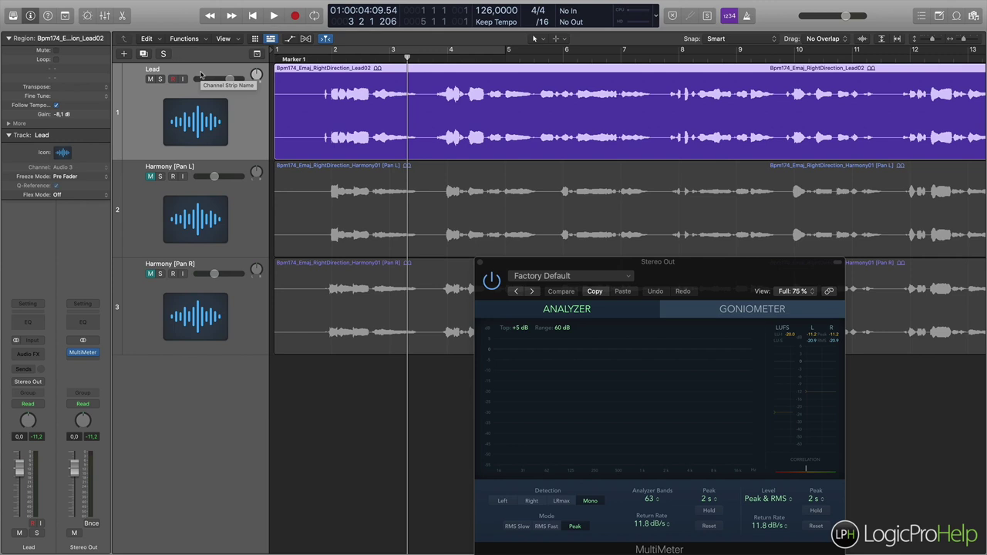
# Solo the Harmony [Pan L] track and play it from shortly before bar 2.
pyautogui.click(161, 177)
pyautogui.click(316, 59)
pyautogui.press('space')
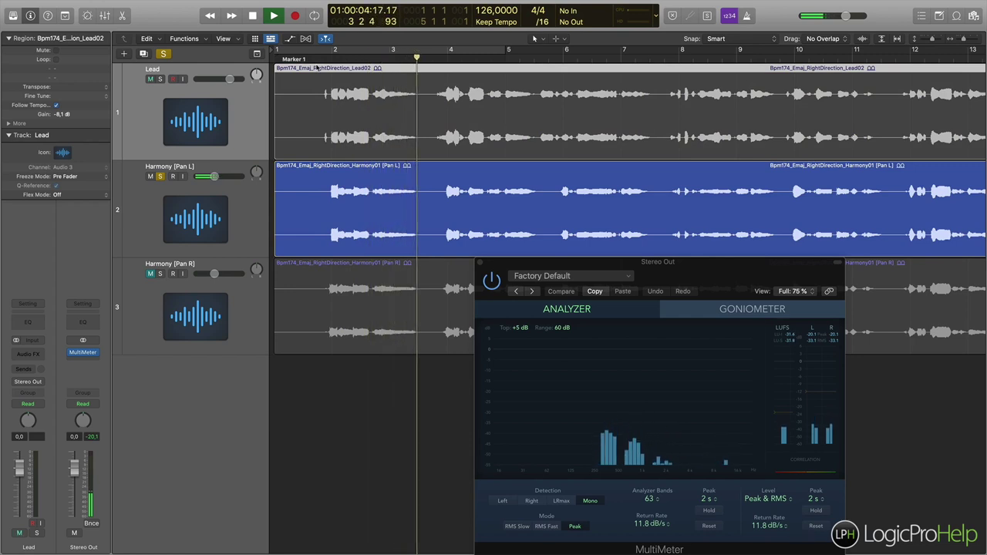
# Raise the Harmony [Pan L] volume to 0.0 dB and bring Harmony [Pan R] to the same fader level.
pyautogui.moveTo(214, 177); pyautogui.dragTo(229, 177)
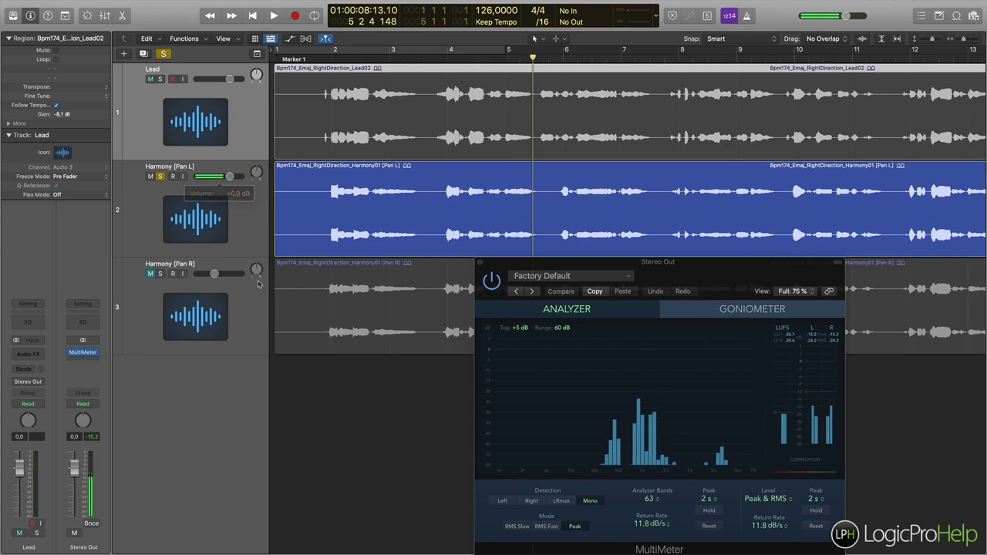
pyautogui.moveTo(215, 274); pyautogui.dragTo(229, 274)
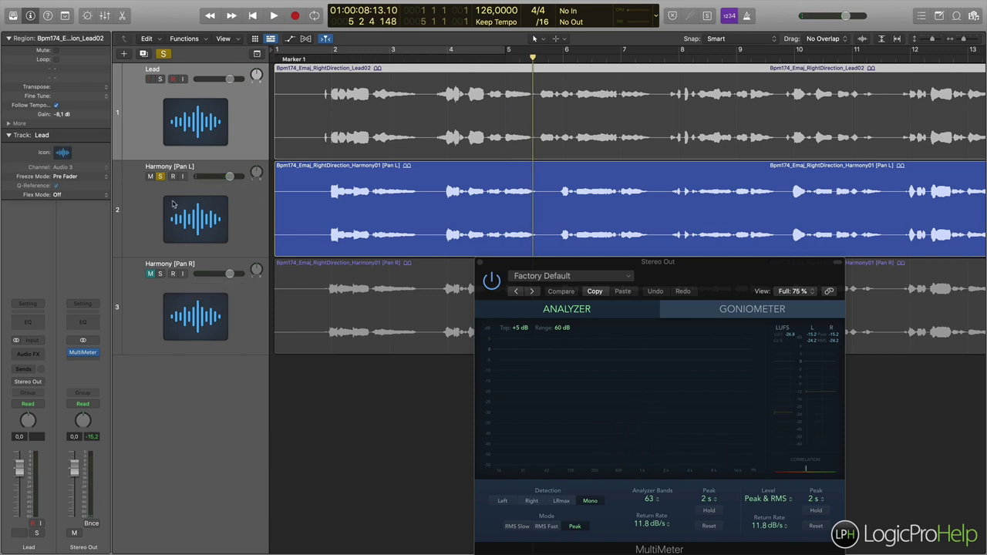
# Switch the solo to Harmony [Pan R] and play it from the start of bar 2 into bar 3.
pyautogui.click(162, 179)
pyautogui.click(162, 275)
pyautogui.click(331, 59)
pyautogui.press('space')
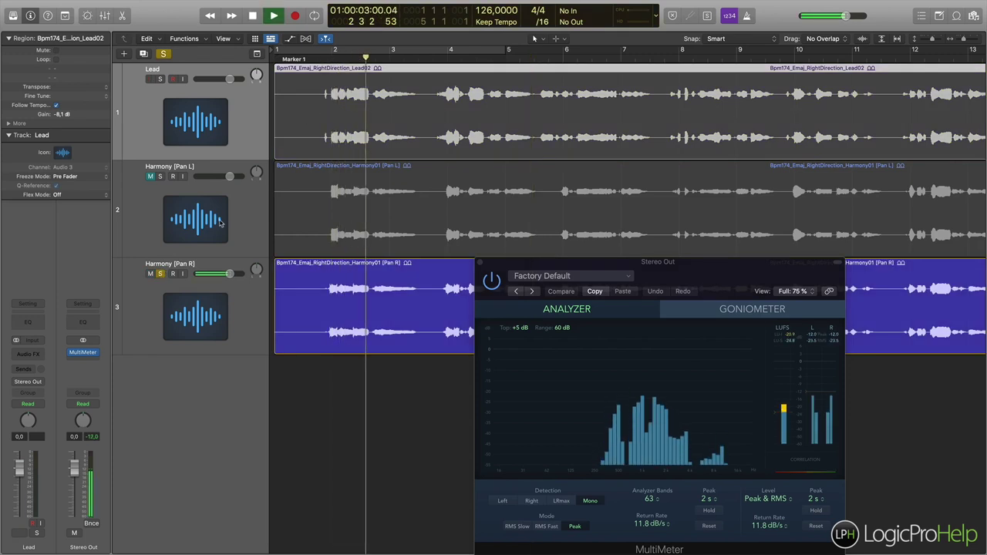
pyautogui.press('space')
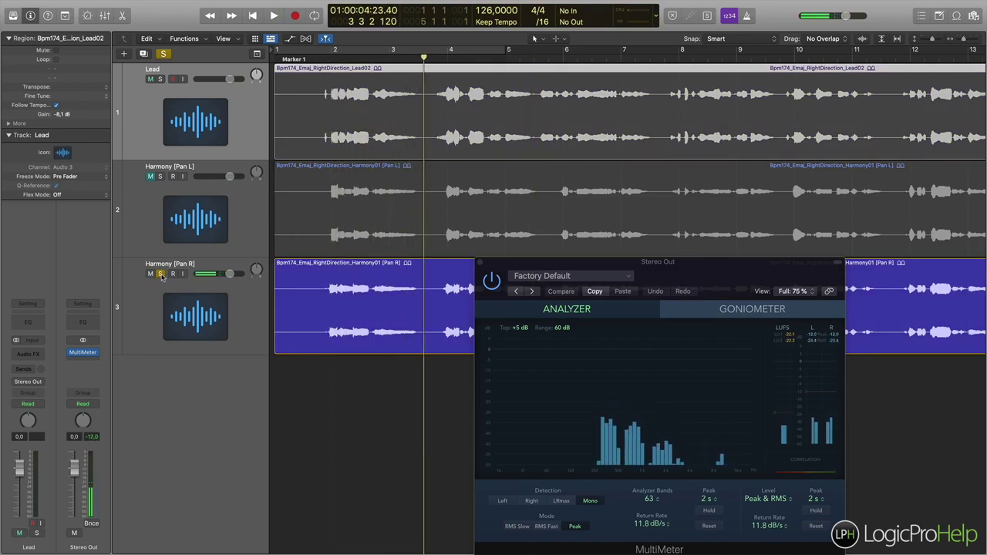
# Switch the solo back to Harmony [Pan L], play its first phrase for comparison and clear the solo.
pyautogui.click(161, 275)
pyautogui.click(161, 177)
pyautogui.press('space')
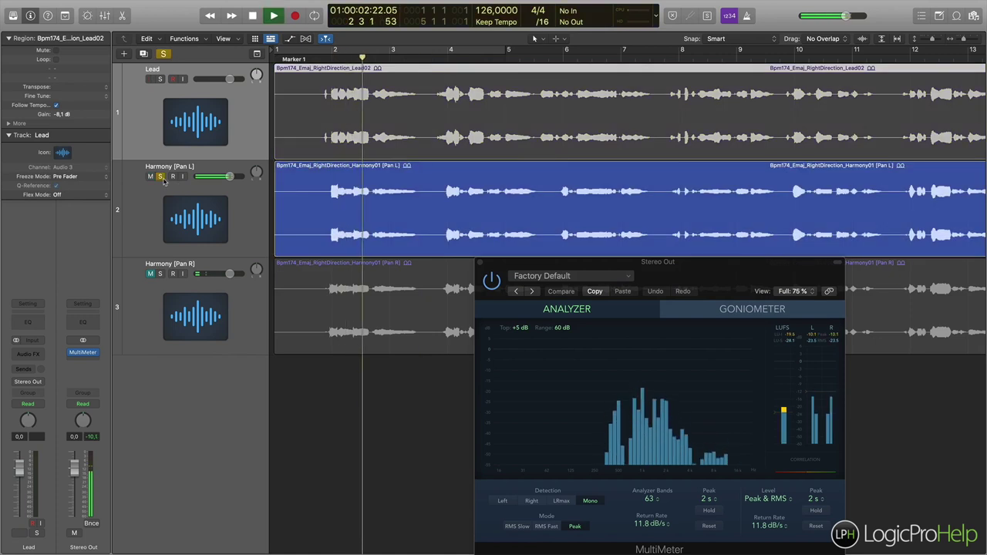
pyautogui.press('space')
pyautogui.click(160, 177)
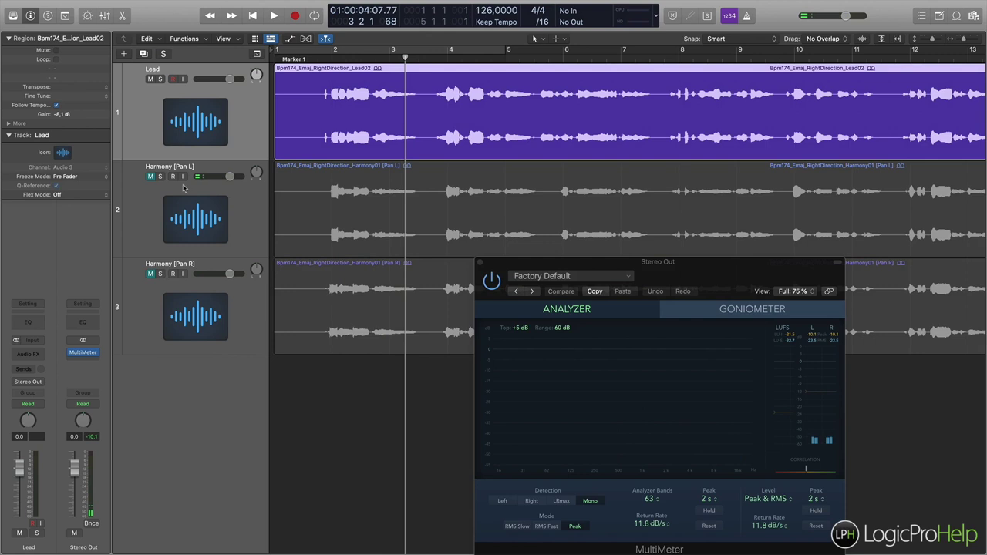
# Play from bar 2 into bar 5, alternating the solo between Harmony [Pan L] and Harmony [Pan R], and finish by clearing the solo.
pyautogui.click(160, 177)
pyautogui.press('space')
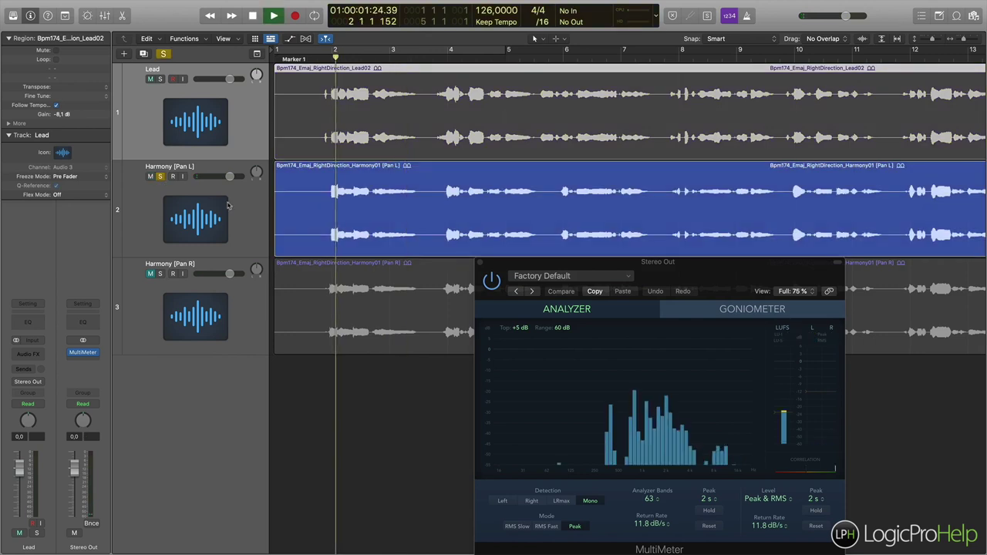
pyautogui.click(161, 276)
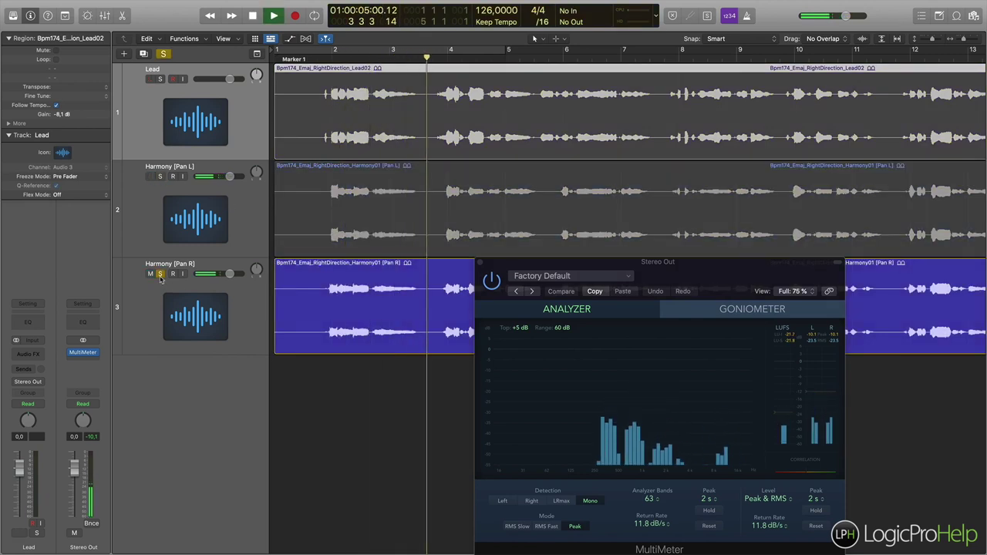
pyautogui.click(160, 177)
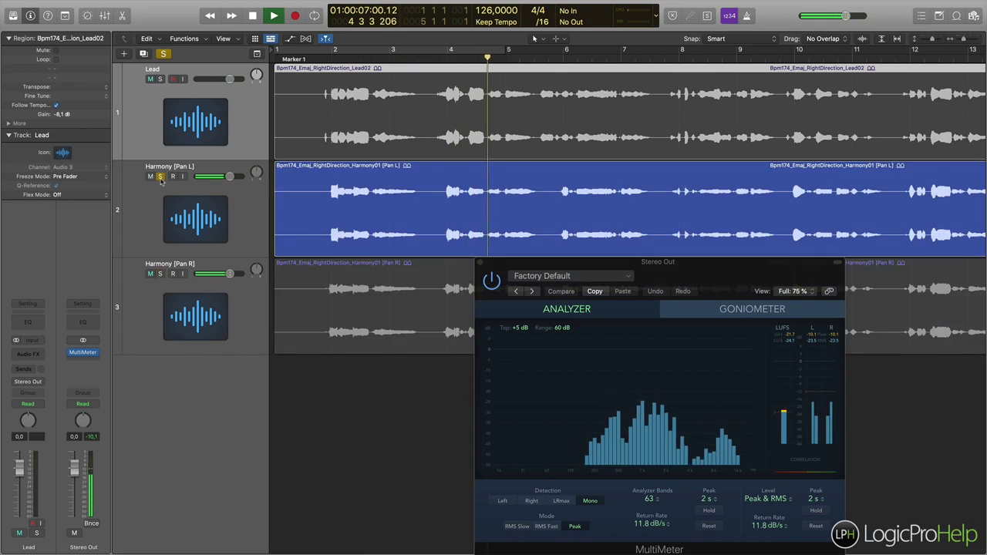
pyautogui.press('space')
pyautogui.click(162, 178)
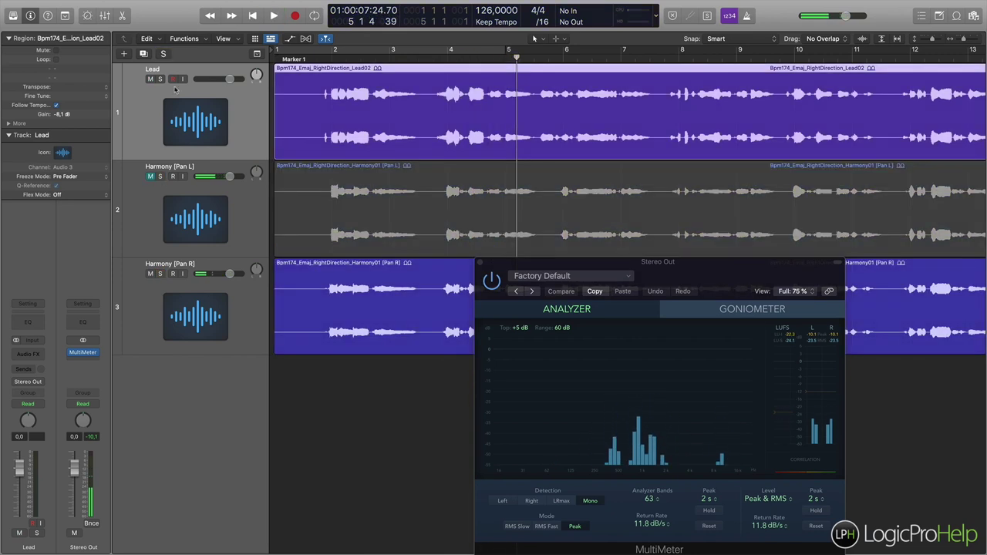
# Solo the Lead track, play its first phrase from bar 2 for comparison and clear the solo.
pyautogui.click(160, 79)
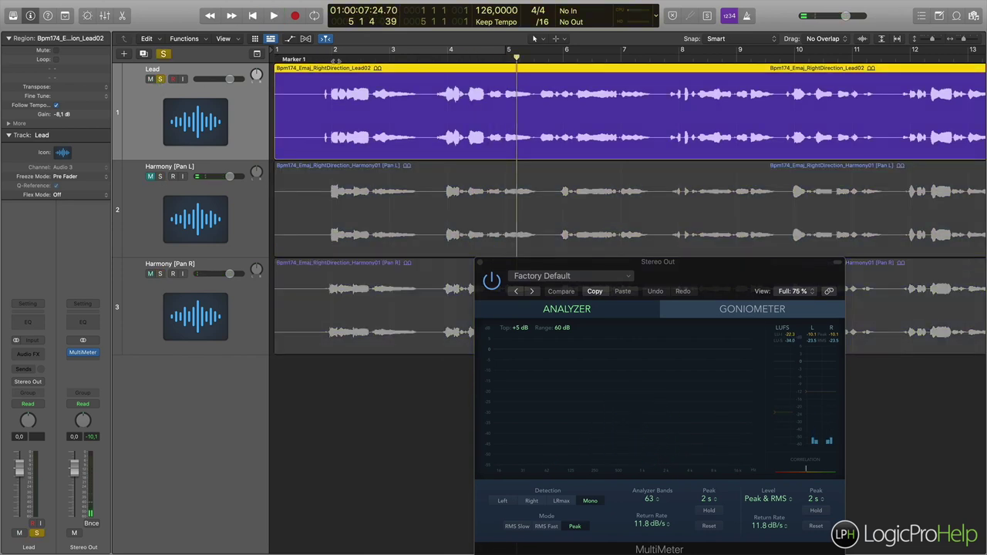
pyautogui.doubleClick(334, 60)
pyautogui.press('space')
pyautogui.click(160, 79)
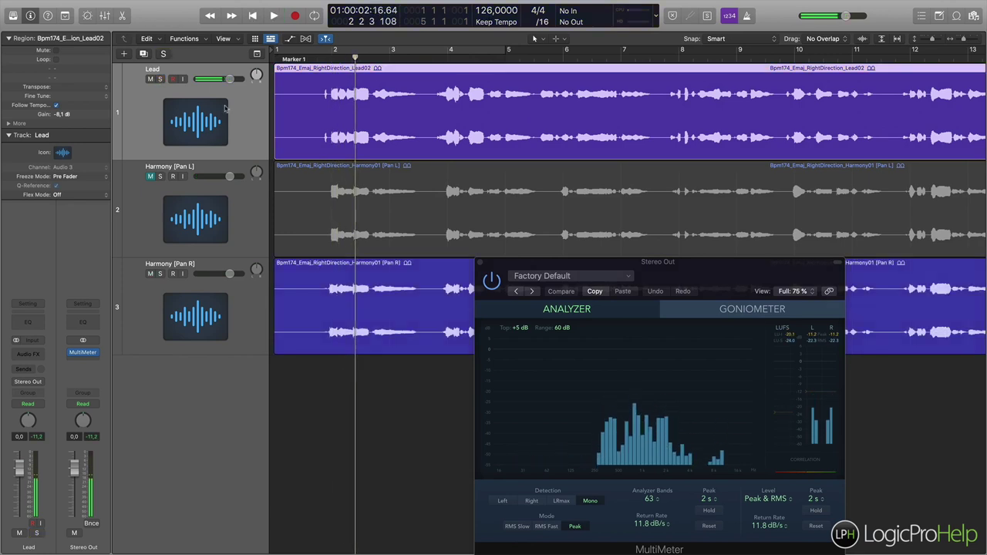
# Place the playhead at the start of bar 2 and unmute Harmony [Pan L].
pyautogui.moveTo(529, 269); pyautogui.dragTo(657, 255)
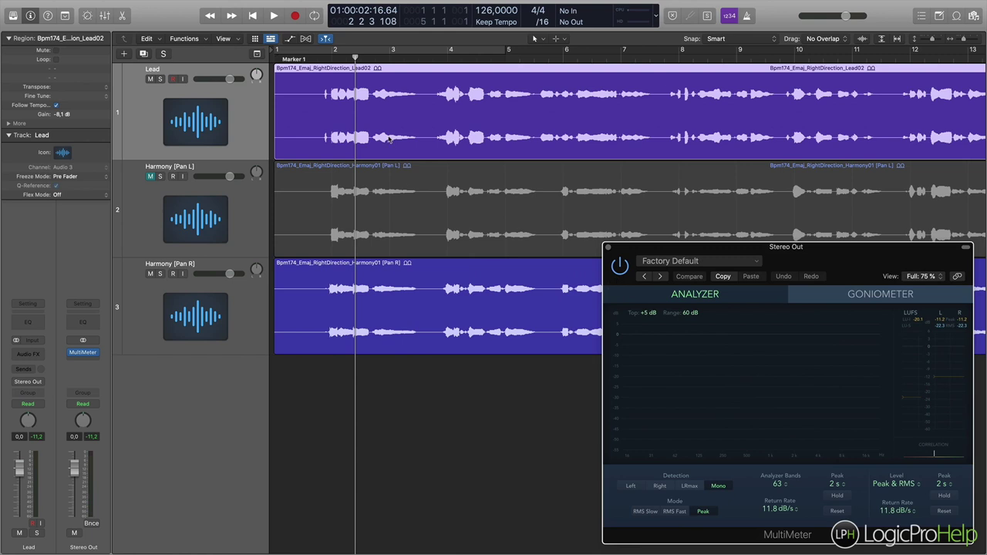
pyautogui.click(331, 61)
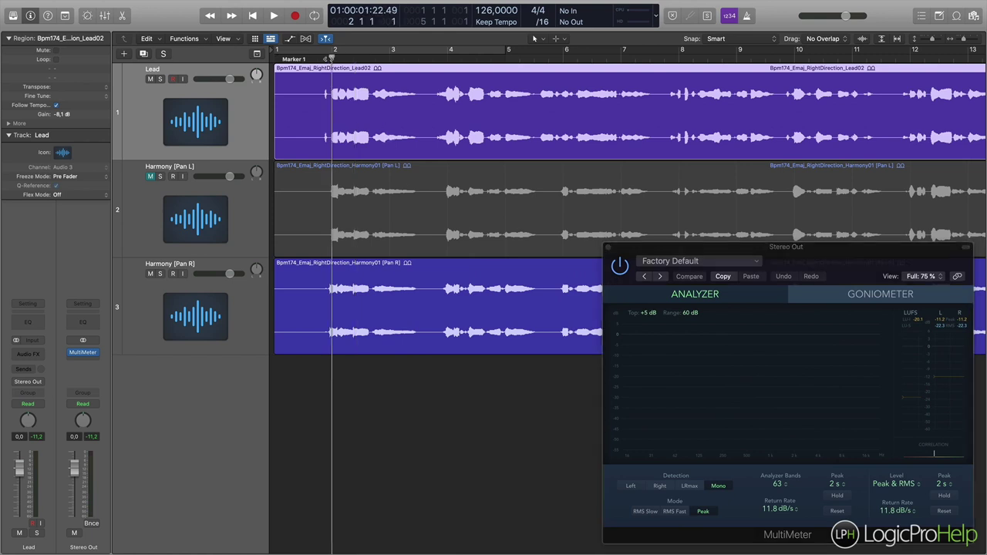
pyautogui.click(151, 177)
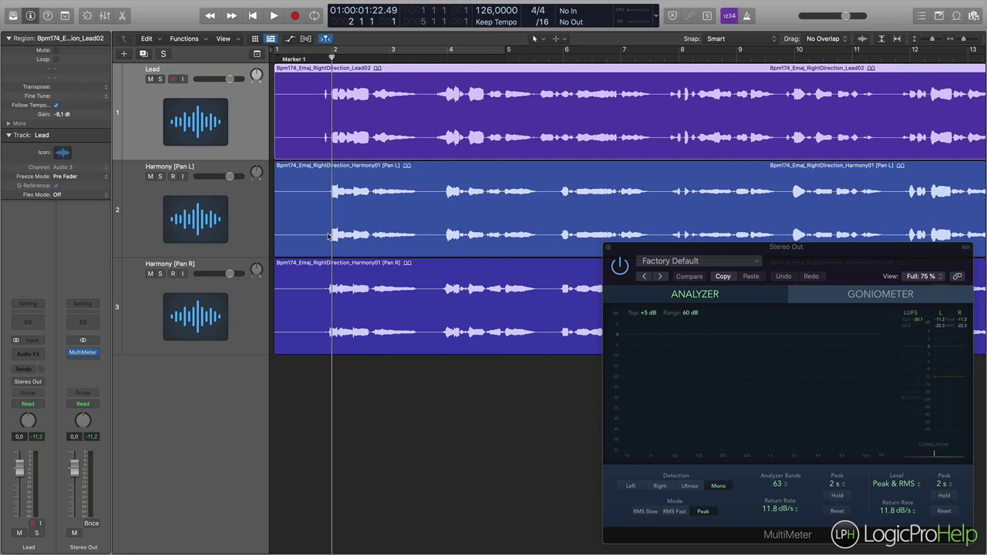
# Examine the waveforms of the lead and both harmonies up close from bar 2 to bar 4, comparing their timing differences.
pyautogui.scroll(6, 329, 233)
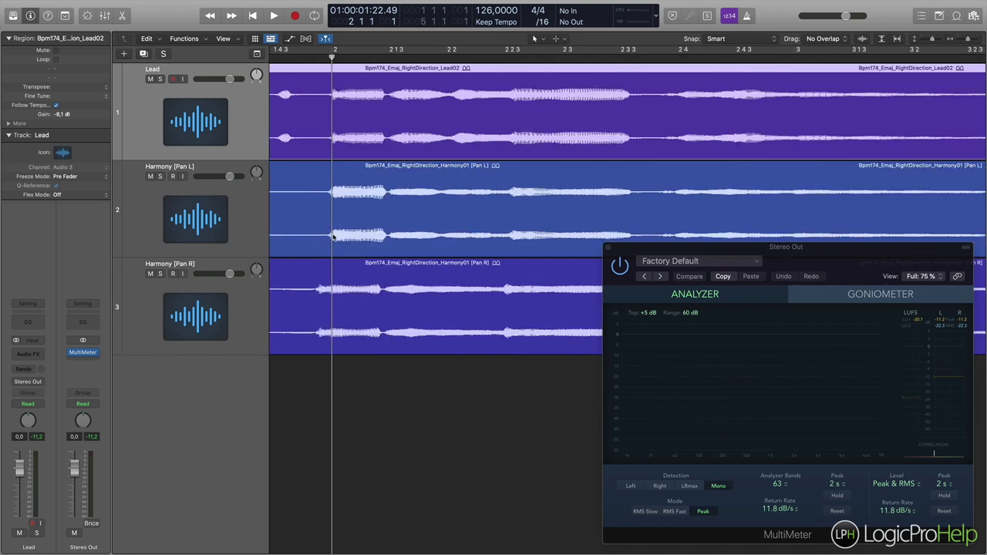
pyautogui.hscroll(-8, 340, 236)
pyautogui.hscroll(4, 341, 236)
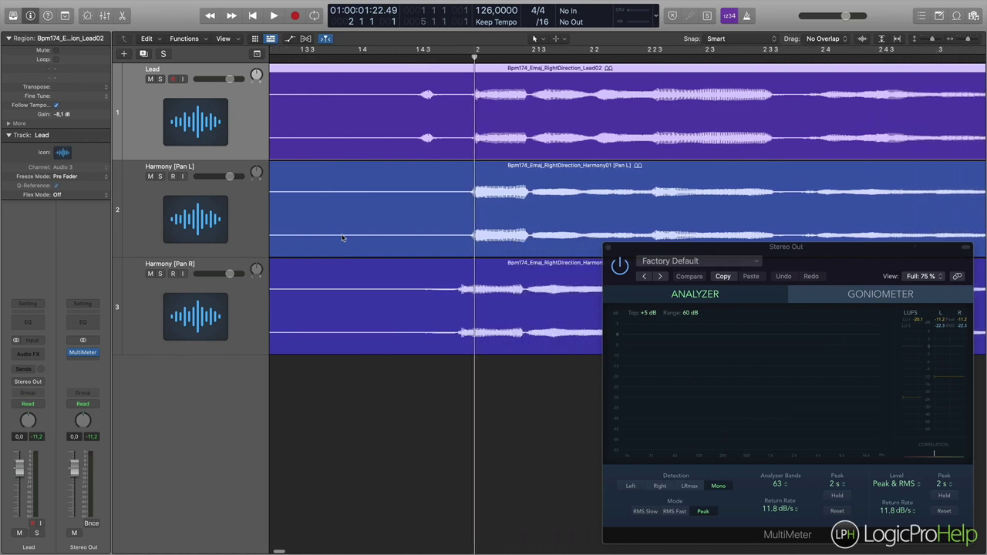
pyautogui.moveTo(644, 248); pyautogui.dragTo(733, 270)
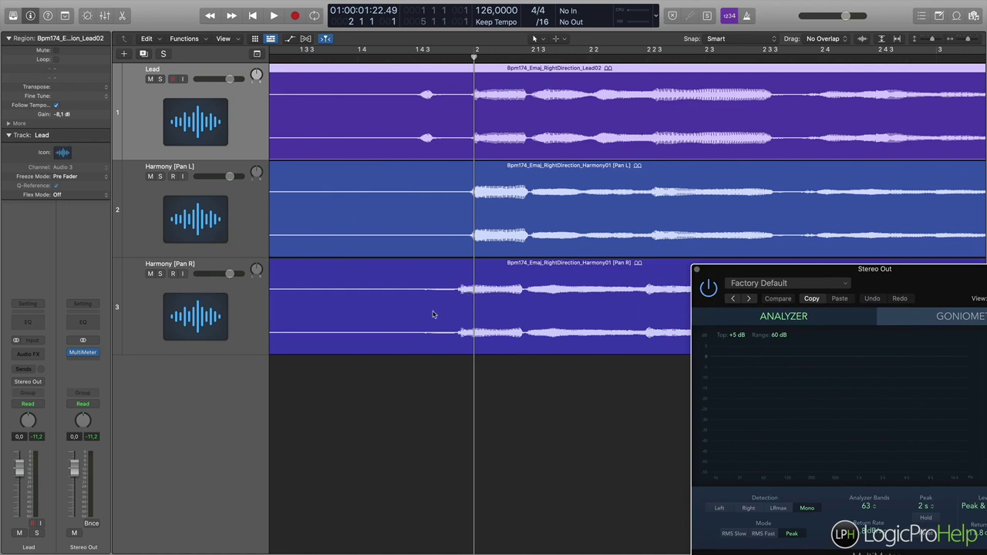
pyautogui.hscroll(10, 437, 314)
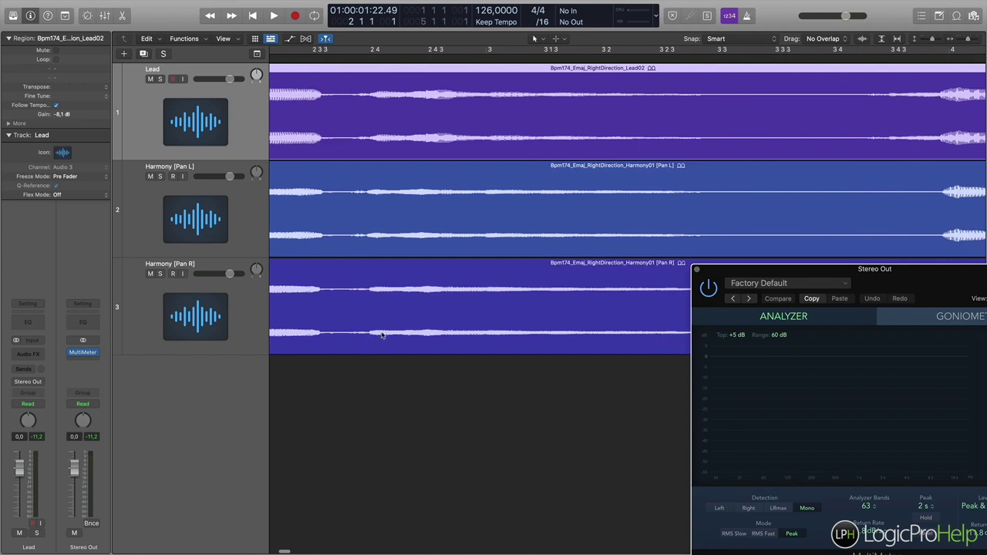
pyautogui.hscroll(15, 467, 317)
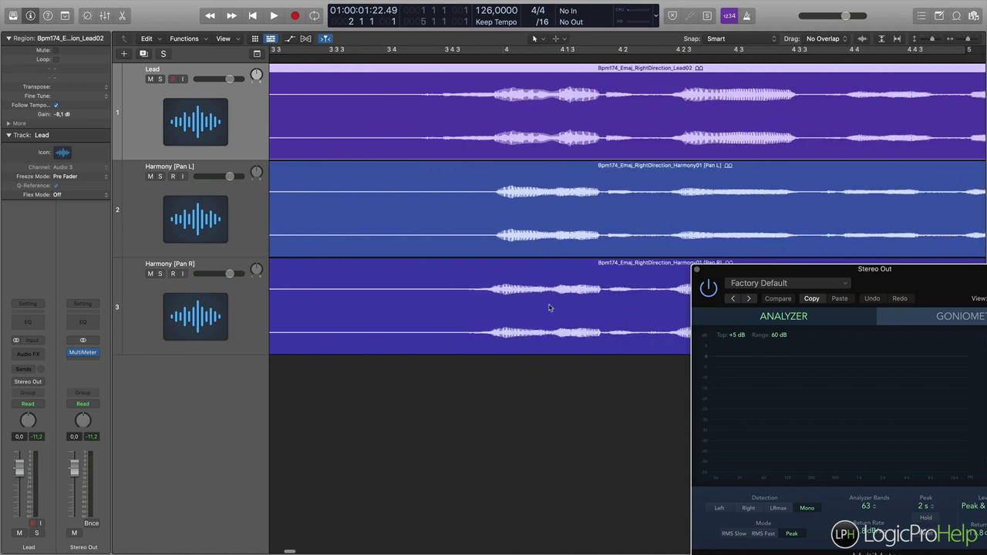
pyautogui.hscroll(3, 532, 307)
pyautogui.scroll(-5, 510, 306)
pyautogui.hscroll(-5, 516, 304)
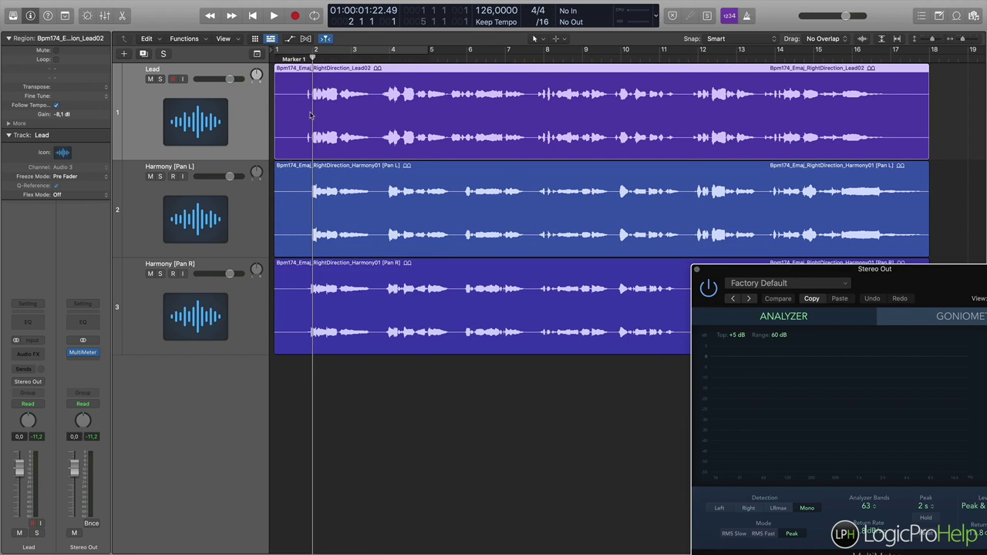
# Place the playhead at beat 4 of bar 1 and pan Harmony [Pan L] to -64 and Harmony [Pan R] to +63.
pyautogui.click(302, 59)
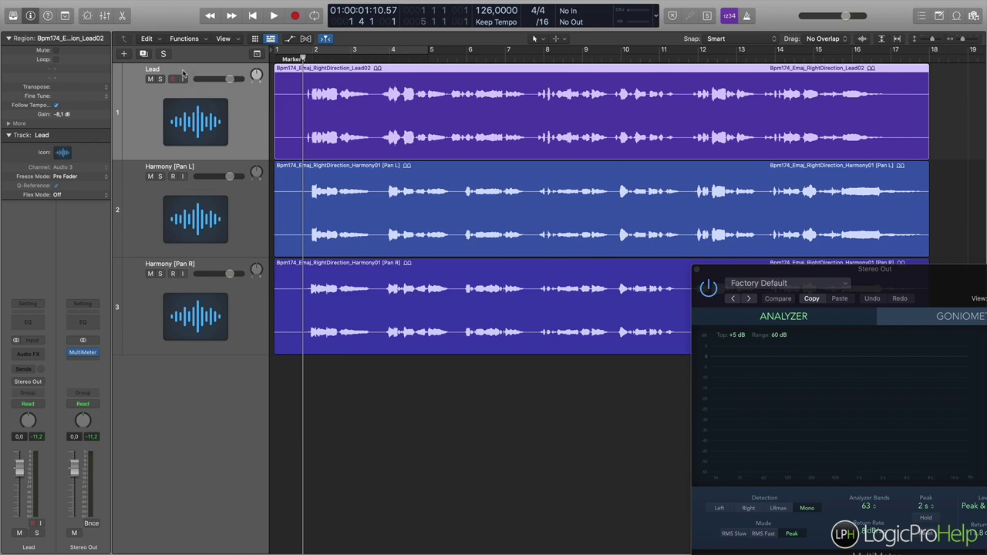
pyautogui.click(205, 170)
pyautogui.click(214, 268)
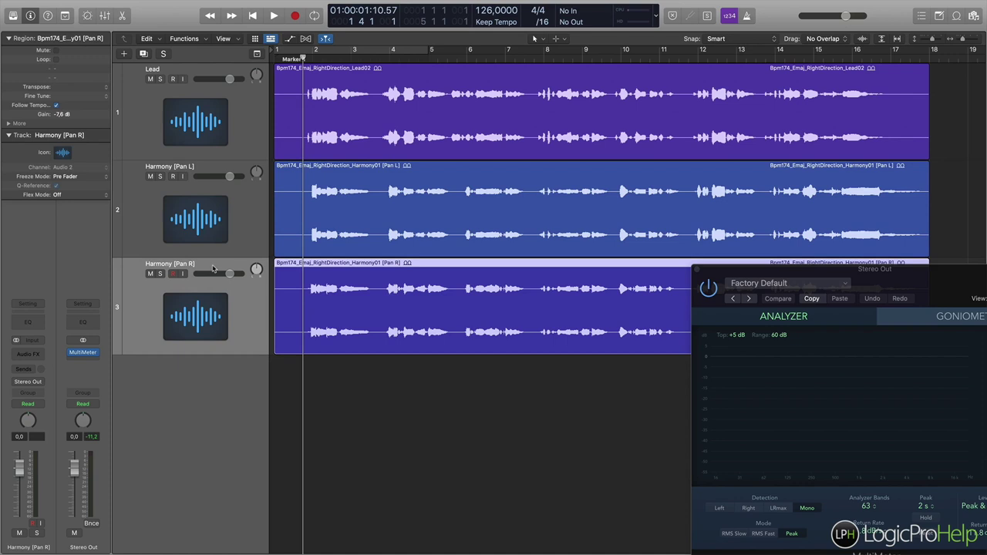
pyautogui.click(209, 171)
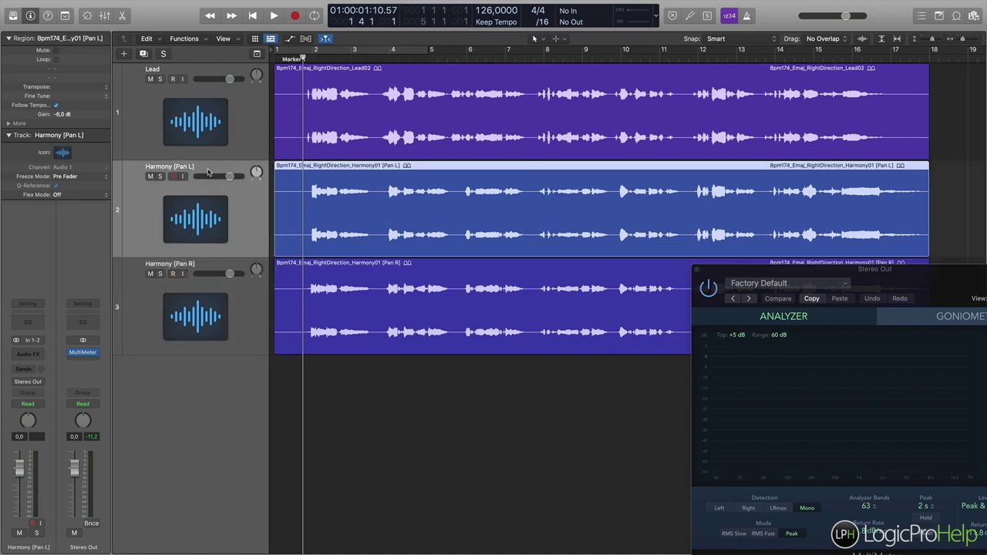
pyautogui.moveTo(257, 172)
pyautogui.mouseDown()
pyautogui.moveTo(247, 285)
pyautogui.moveTo(254, 231)
pyautogui.moveTo(246, 158)
pyautogui.mouseUp()
pyautogui.click(261, 270)
pyautogui.click(259, 172)
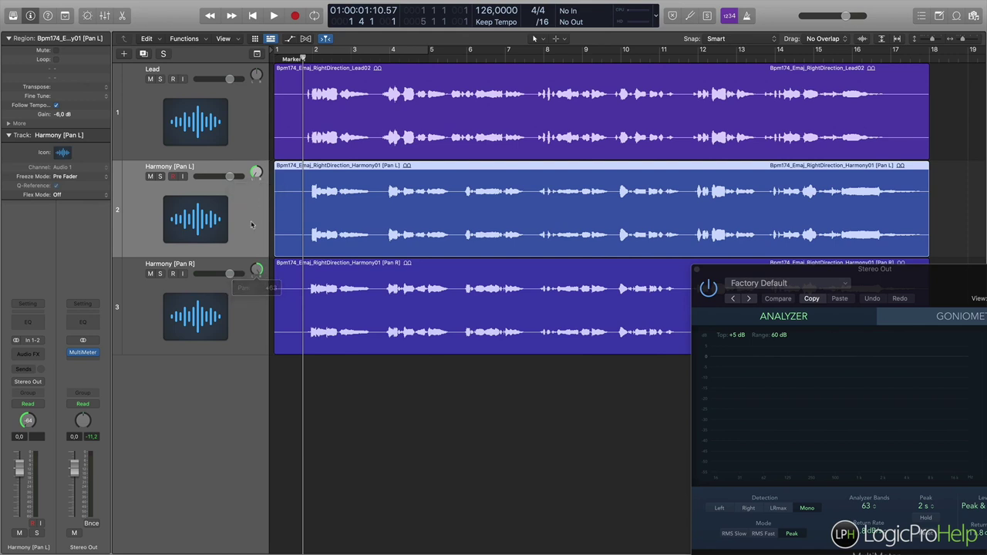
# Play all three tracks into bar 7 with the whole MultiMeter window moved back into view.
pyautogui.press('space')
pyautogui.moveTo(742, 274); pyautogui.dragTo(596, 263)
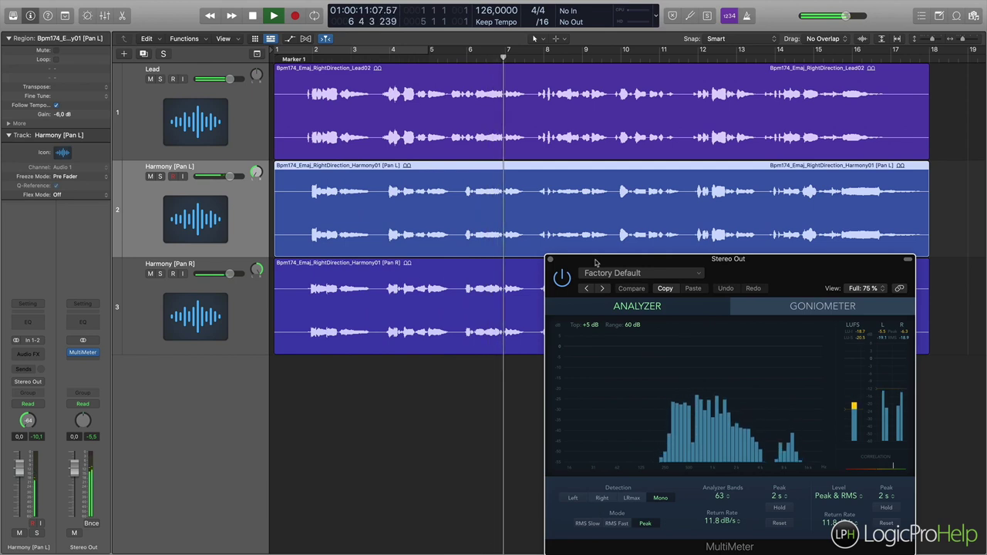
pyautogui.press('space')
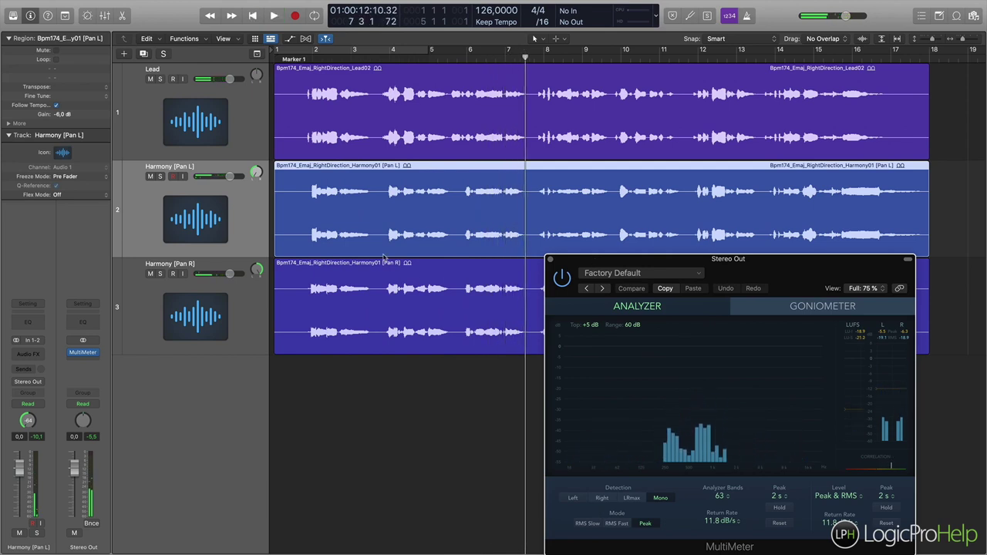
# Lower the Harmony [Pan L] volume to -6.0 dB and bring Harmony [Pan R] down to the same fader level.
pyautogui.click(232, 179)
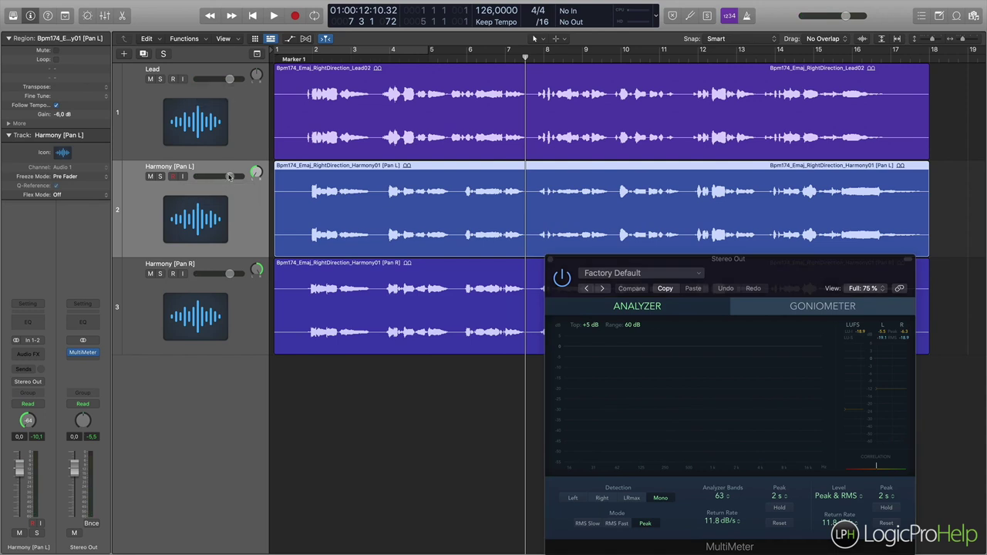
pyautogui.moveTo(229, 177); pyautogui.dragTo(218, 177)
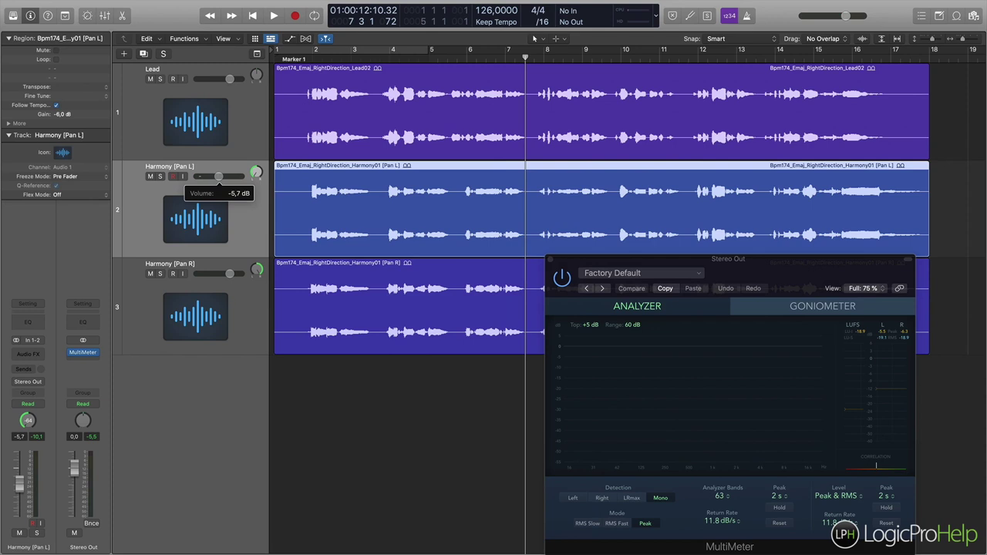
pyautogui.moveTo(229, 274); pyautogui.dragTo(219, 274)
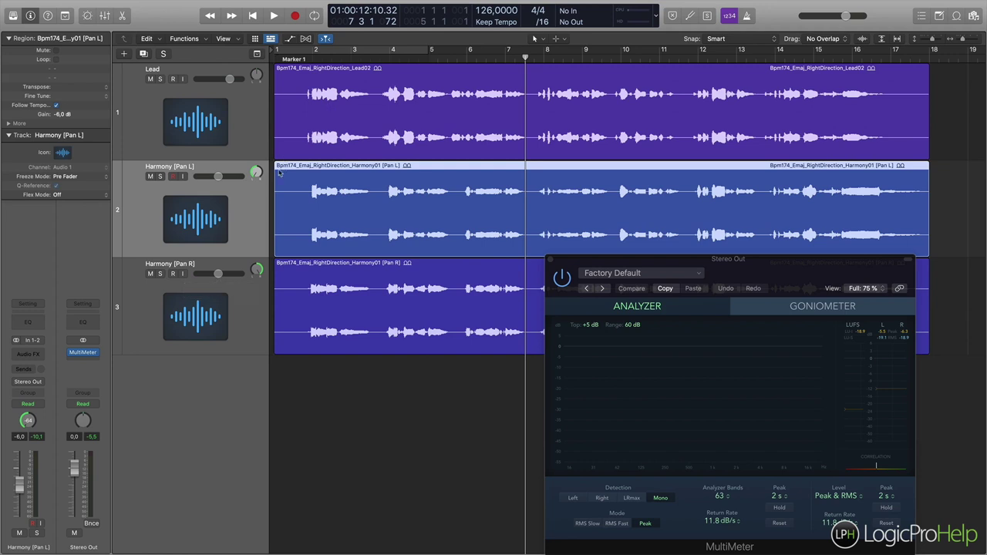
pyautogui.moveTo(220, 178)
# Play the lead with the lowered harmonies from bar 1 into bar 5.
pyautogui.click(293, 58)
pyautogui.press('space')
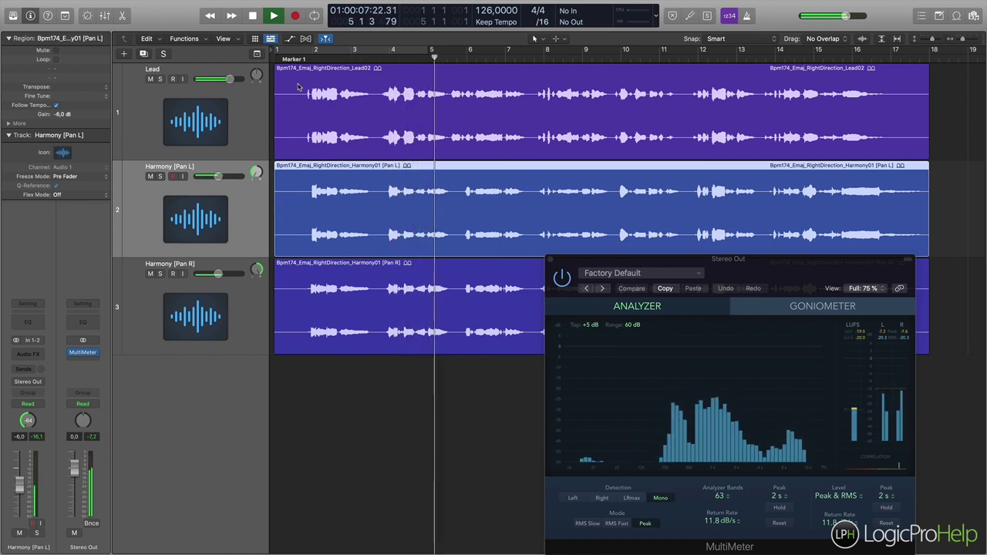
pyautogui.press('space')
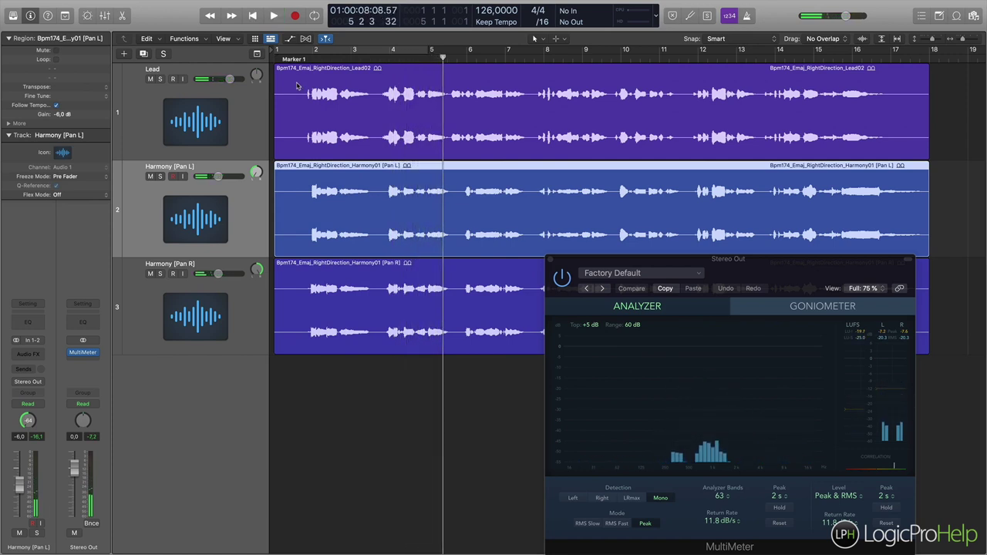
# Narrow the harmony panning to -40 and +39, and during playback bring Harmony [Pan L] in to -30 with Harmony [Pan R] mirroring it.
pyautogui.moveTo(256, 174); pyautogui.dragTo(256, 173)
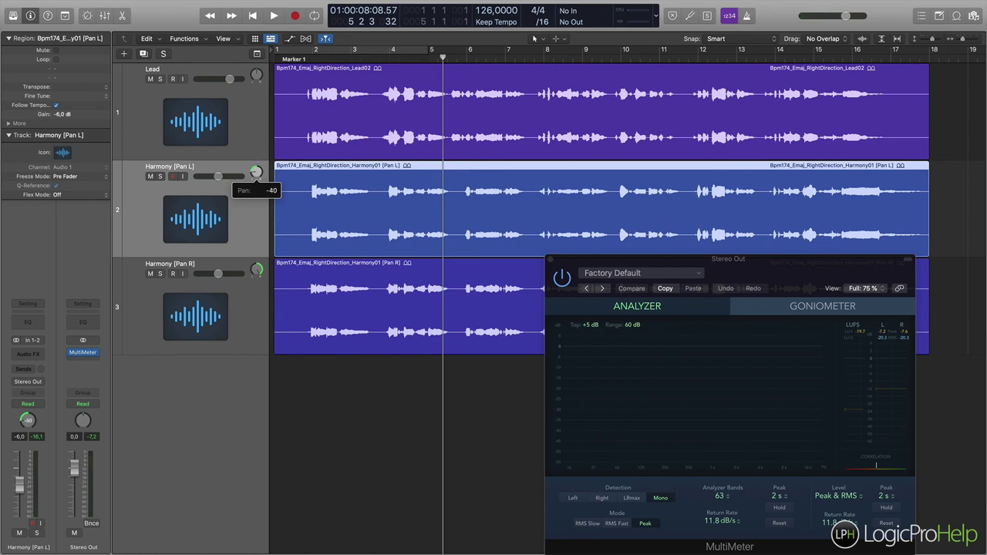
pyautogui.moveTo(258, 270); pyautogui.dragTo(258, 268)
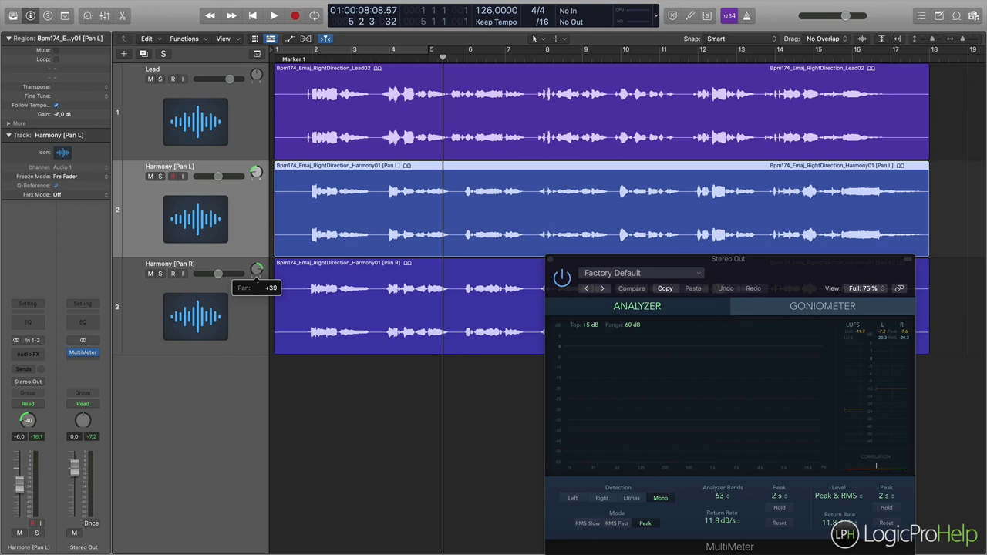
pyautogui.press('space')
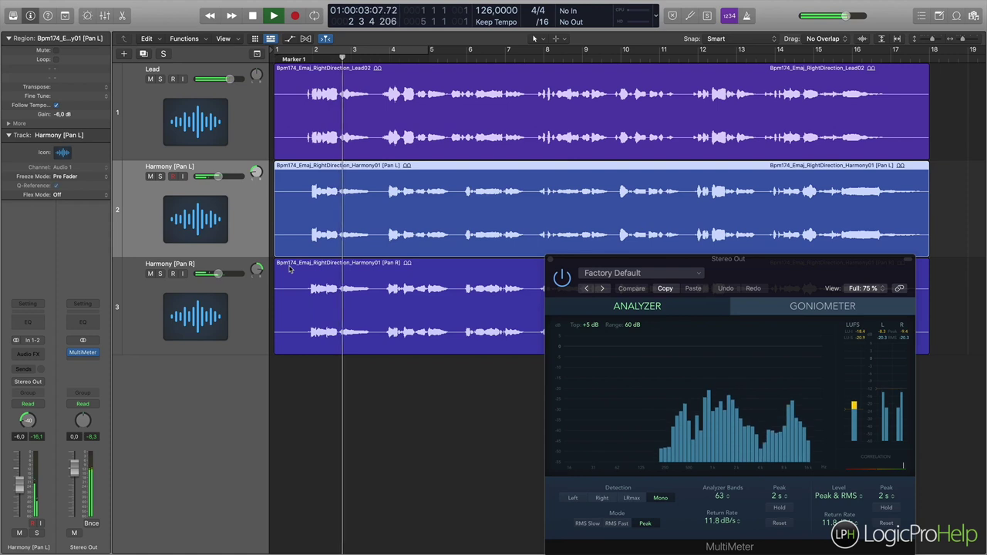
pyautogui.moveTo(257, 172); pyautogui.dragTo(257, 169)
pyautogui.moveTo(257, 269); pyautogui.dragTo(256, 275)
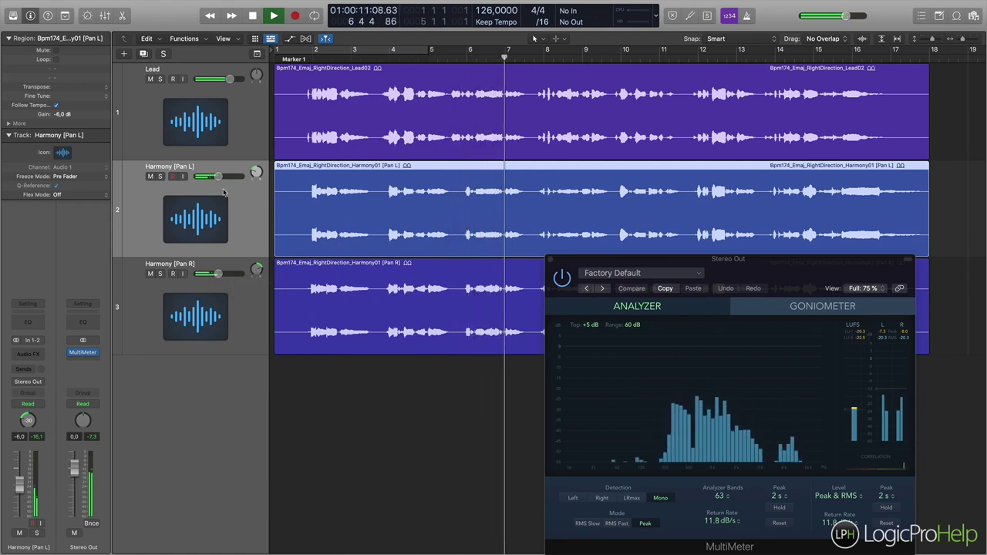
pyautogui.press('space')
# Reduce the Harmony [Pan L] volume to -9.8 dB with Harmony [Pan R] matched, and set the playhead to beat 4 of bar 1.
pyautogui.moveTo(218, 176); pyautogui.dragTo(216, 176)
pyautogui.moveTo(218, 274); pyautogui.dragTo(215, 274)
pyautogui.click(303, 54)
pyautogui.click(212, 274)
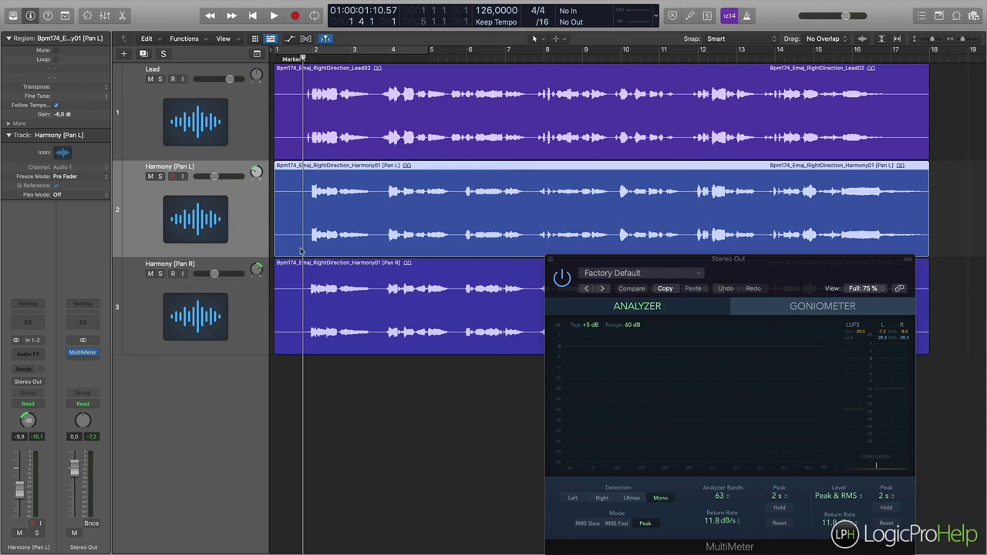
# Play the mix into bar 7, muting and unmuting both harmony tracks to compare the lead alone with the widened vocal.
pyautogui.press('space')
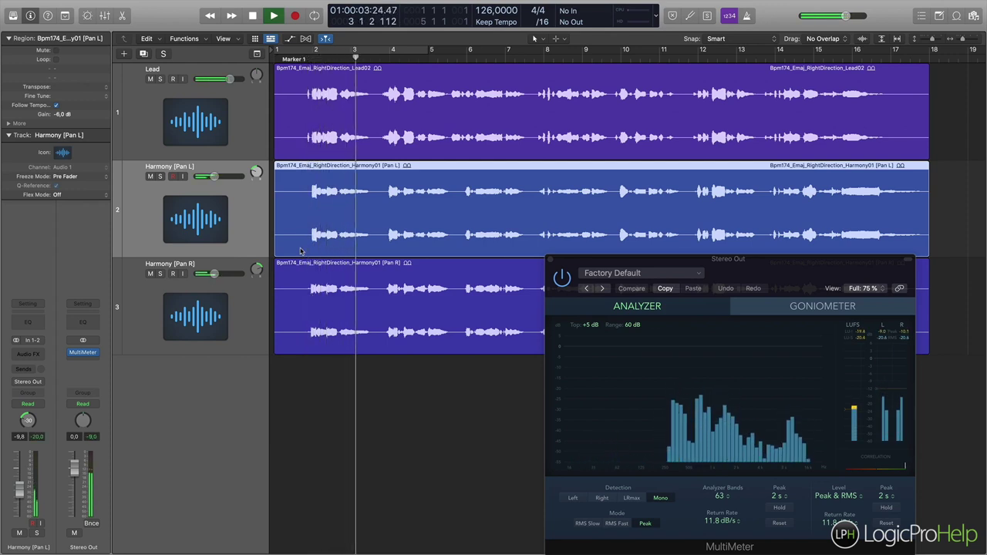
pyautogui.click(150, 176)
pyautogui.click(151, 274)
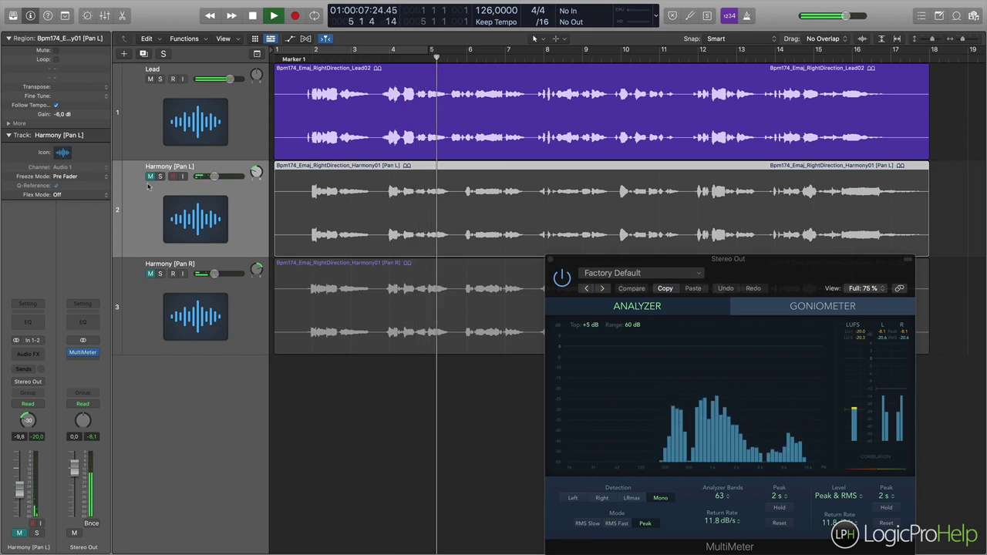
pyautogui.click(151, 176)
pyautogui.click(151, 274)
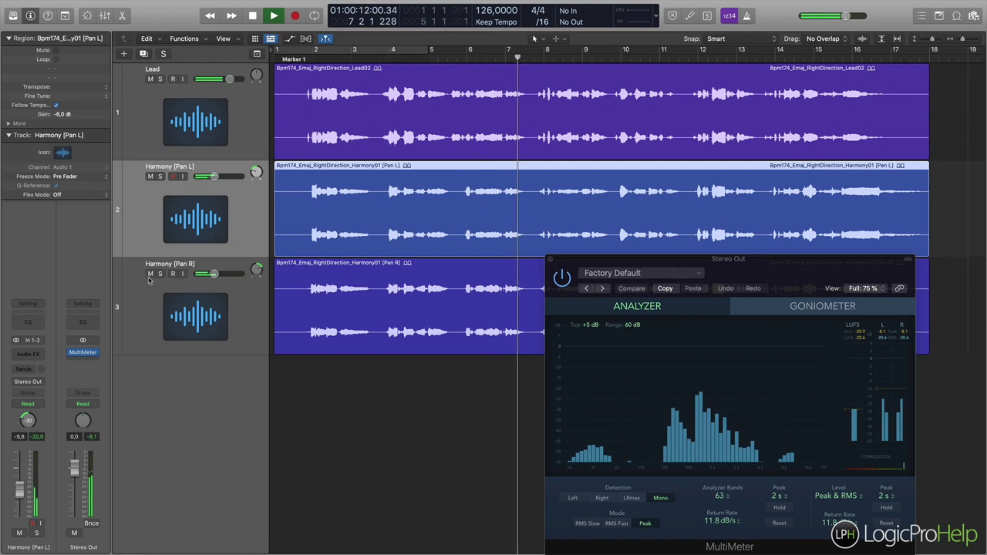
pyautogui.press('space')
# Stop by returning the playhead to beat 4 of bar 1, and close the MultiMeter window.
pyautogui.click(302, 55)
pyautogui.press('super+Right')
pyautogui.press('super+Right')
pyautogui.press('super+Right')
pyautogui.press('super+Right')
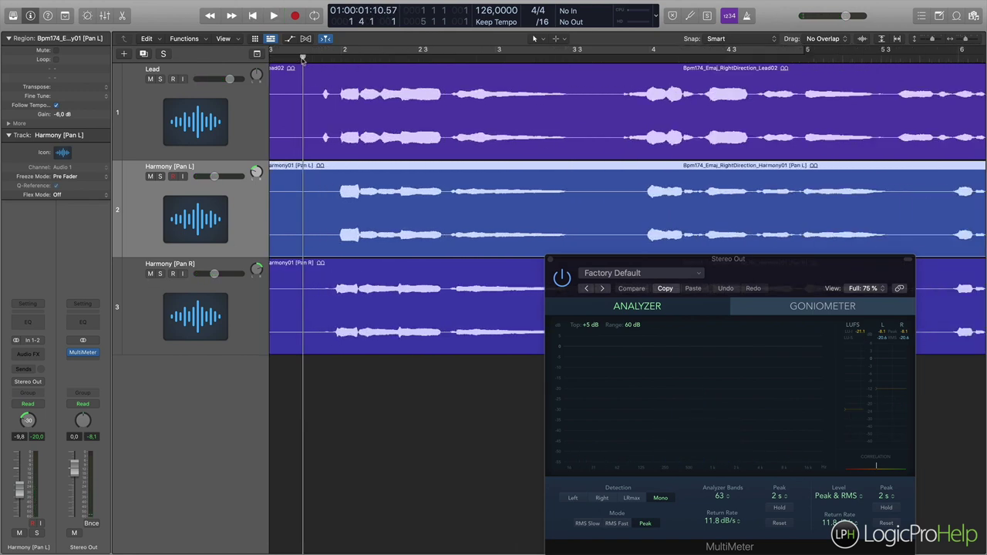
pyautogui.press('super+w')
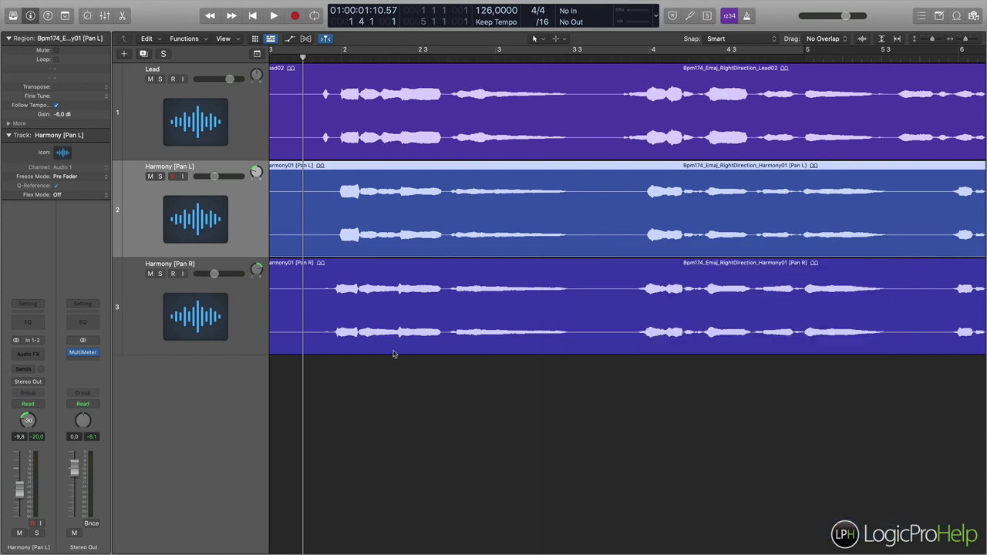
pyautogui.press('super+Left')
pyautogui.press('super+Left')
pyautogui.press('super+Left')
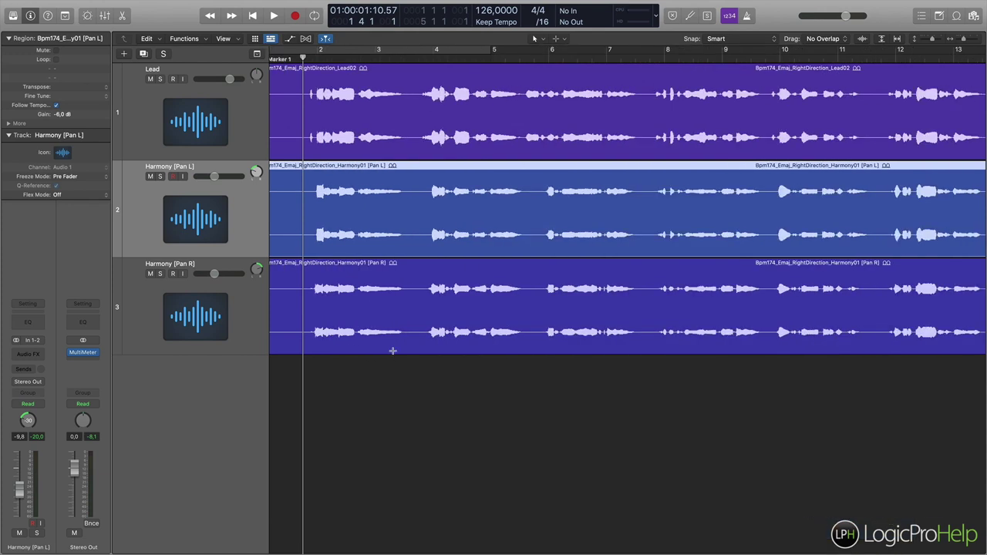
pyautogui.press('super+Left')
pyautogui.press('super+Left')
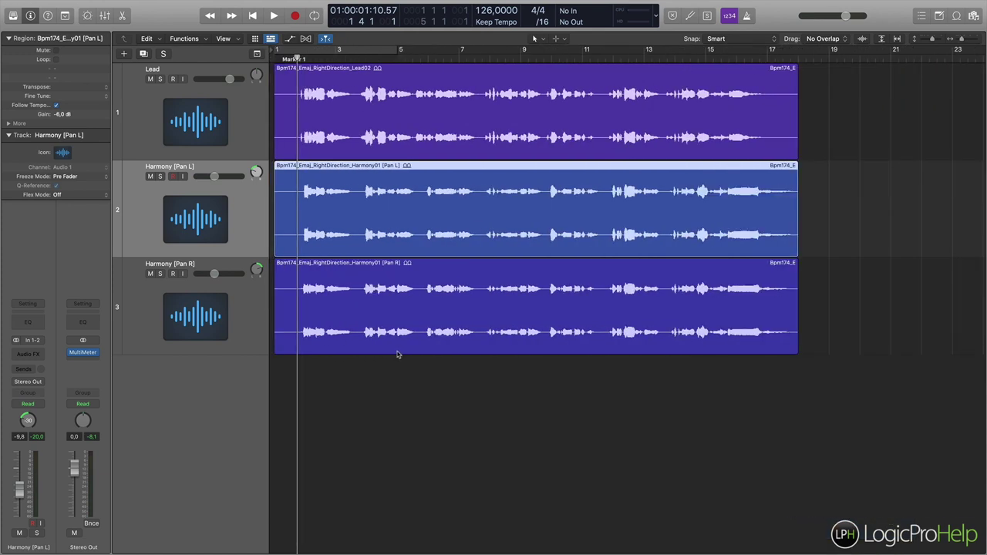
# Compare the Lead and Harmony [Pan L] waveforms around the first phrase near bar 2, focusing on where each starts.
pyautogui.click(344, 107)
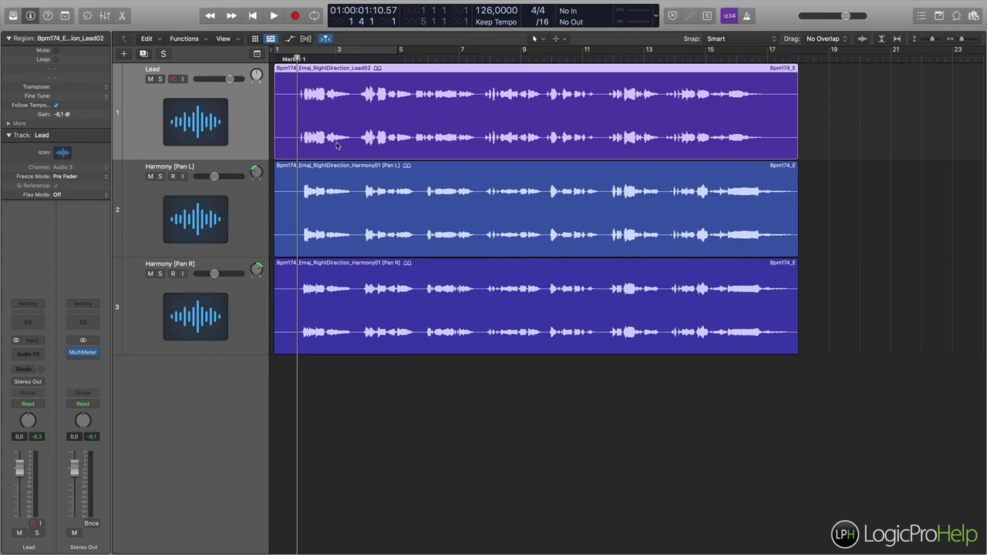
pyautogui.click(333, 172)
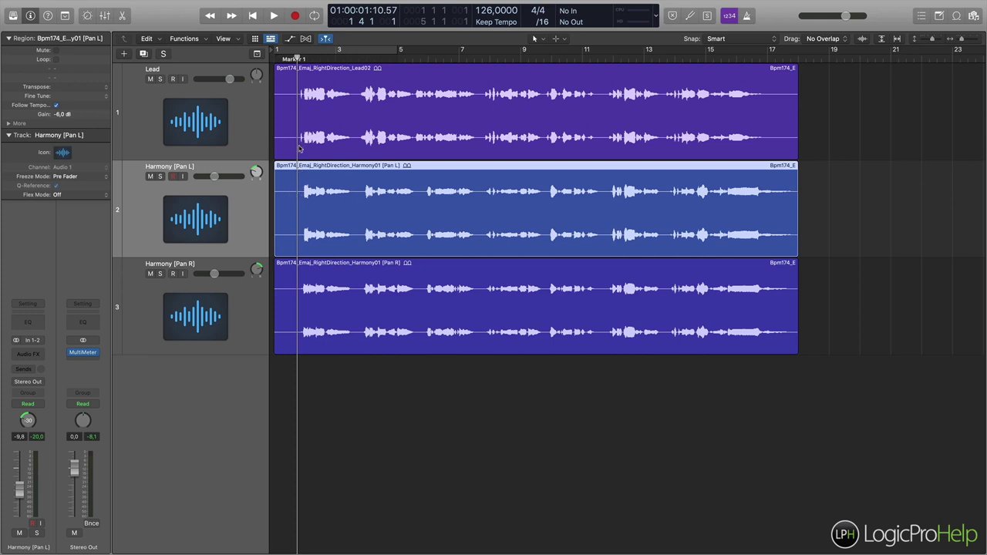
pyautogui.click(321, 101)
pyautogui.click(324, 186)
pyautogui.click(329, 114)
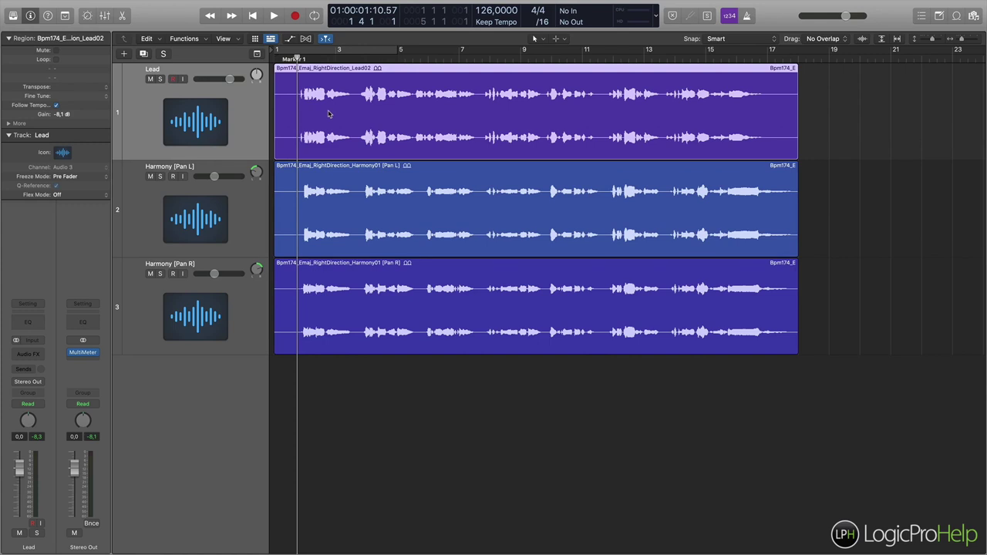
pyautogui.click(307, 198)
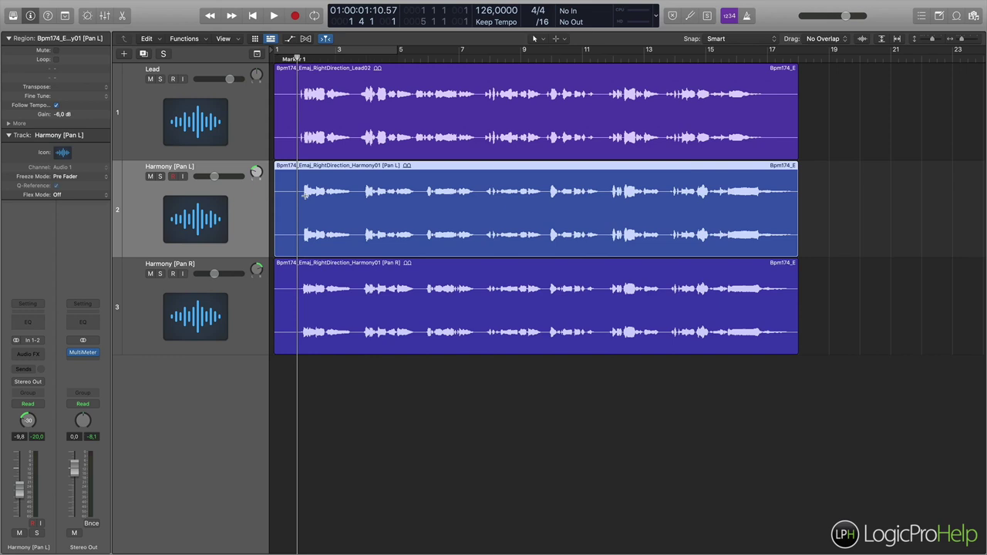
pyautogui.press('super+Right')
pyautogui.press('super+Right')
pyautogui.press('super+Right')
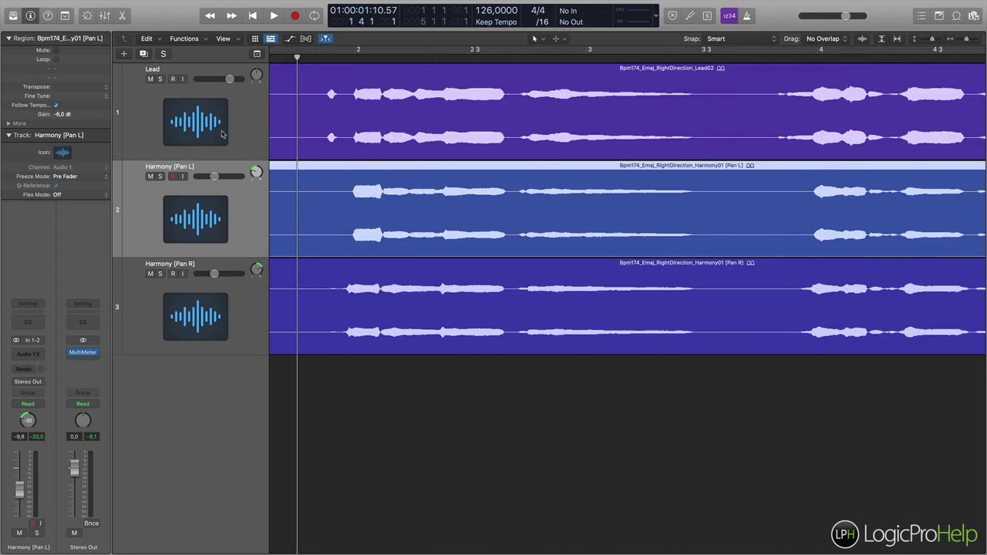
# Solo the Lead and audition the sound just before its first word near bar 2 in short repeated bursts.
pyautogui.click(160, 79)
pyautogui.click(282, 58)
pyautogui.press('space')
pyautogui.press('space')
pyautogui.press('space')
pyautogui.press('space')
pyautogui.press('space')
pyautogui.press('space')
pyautogui.press('space')
pyautogui.press('space')
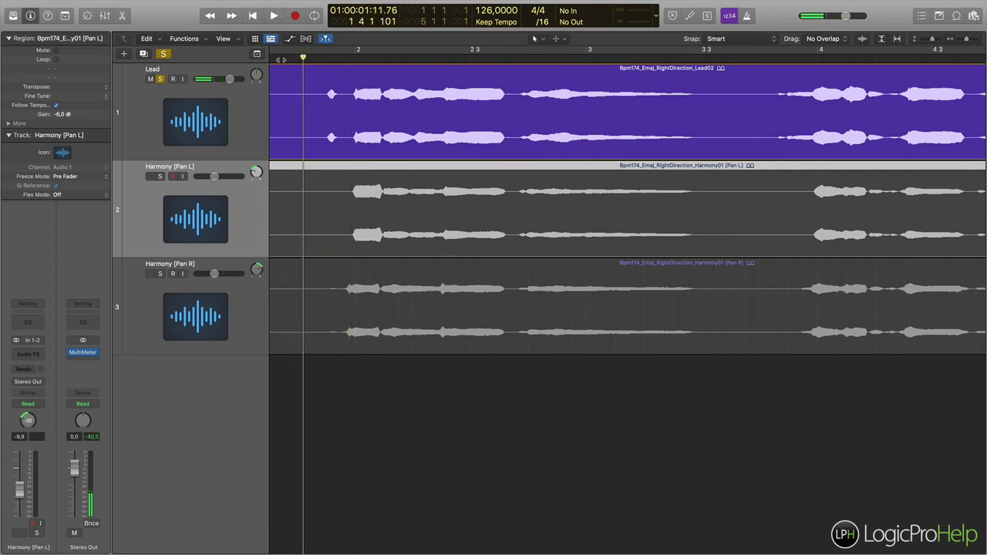
# Switch the solo to Harmony [Pan L], play its entry at bar 2, clear the solo and return the playhead to beat 4 of bar 1.
pyautogui.hscroll(-5, 347, 77)
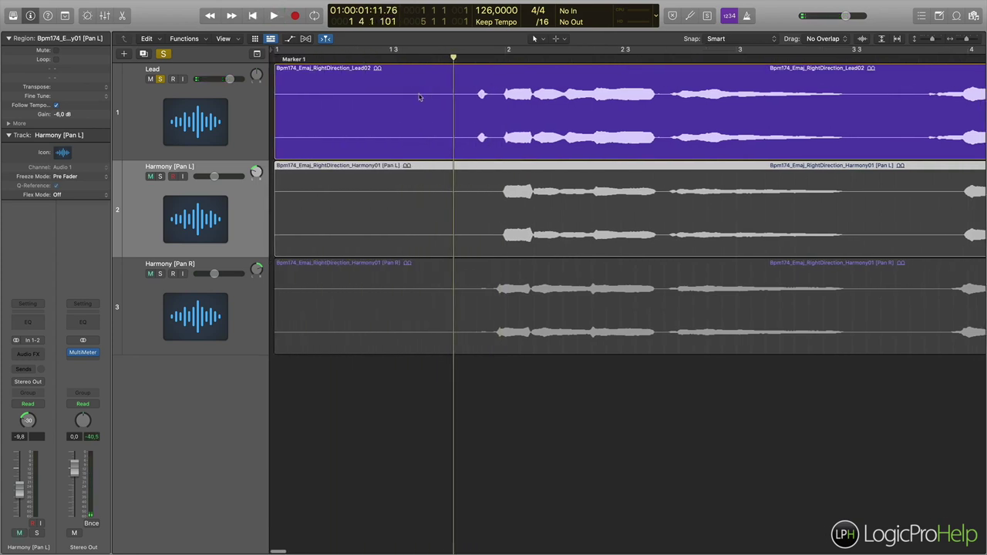
pyautogui.press('super+Left')
pyautogui.press('super+Left')
pyautogui.press('super+Left')
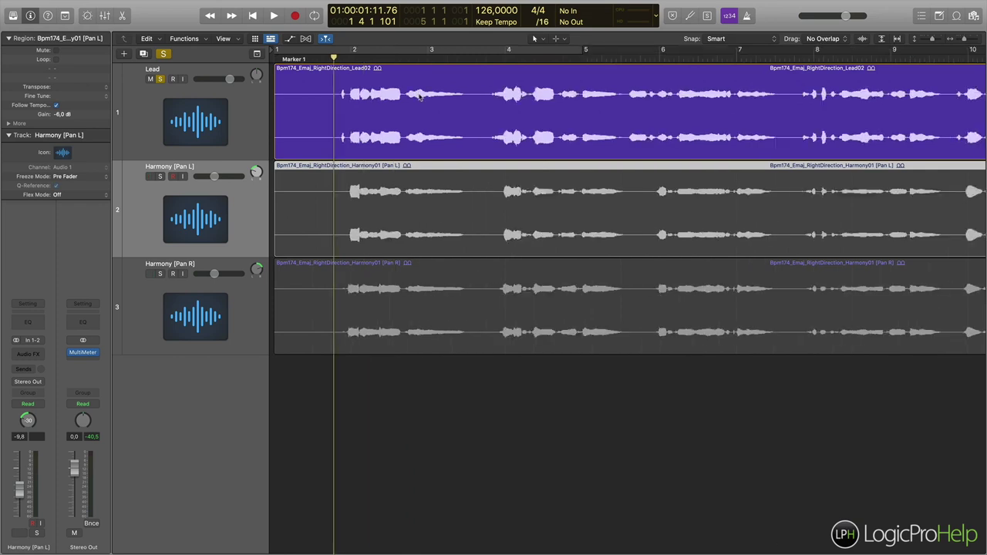
pyautogui.click(161, 80)
pyautogui.click(161, 177)
pyautogui.press('space')
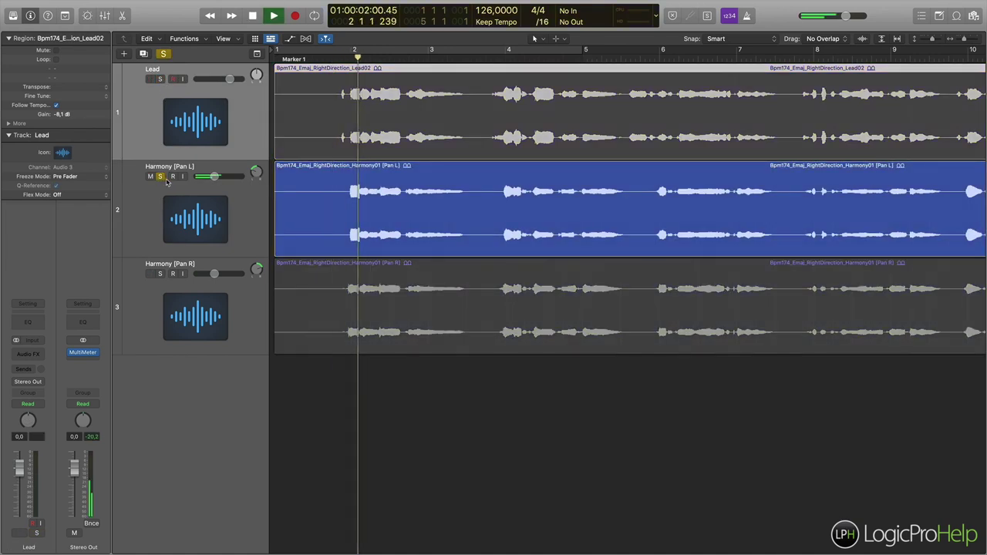
pyautogui.click(161, 177)
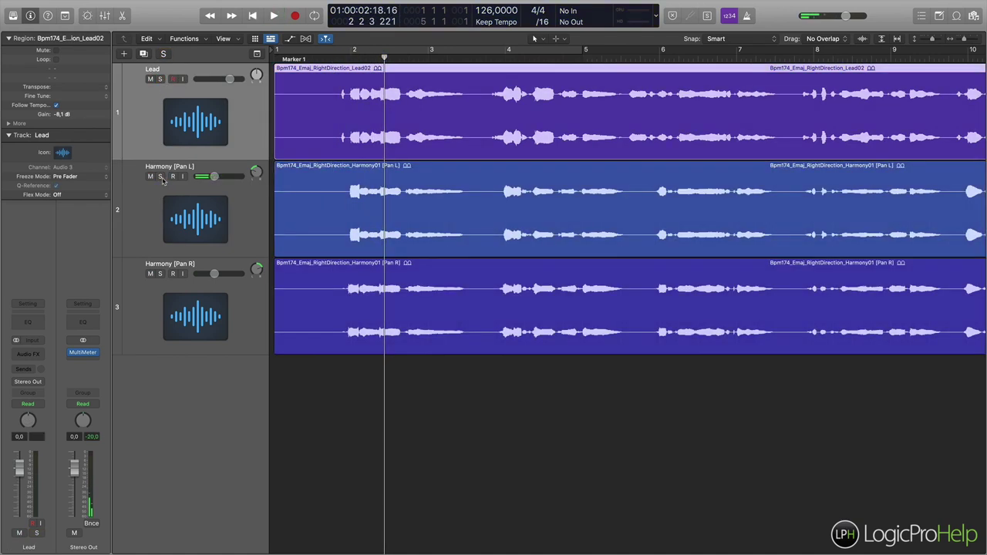
pyautogui.click(333, 59)
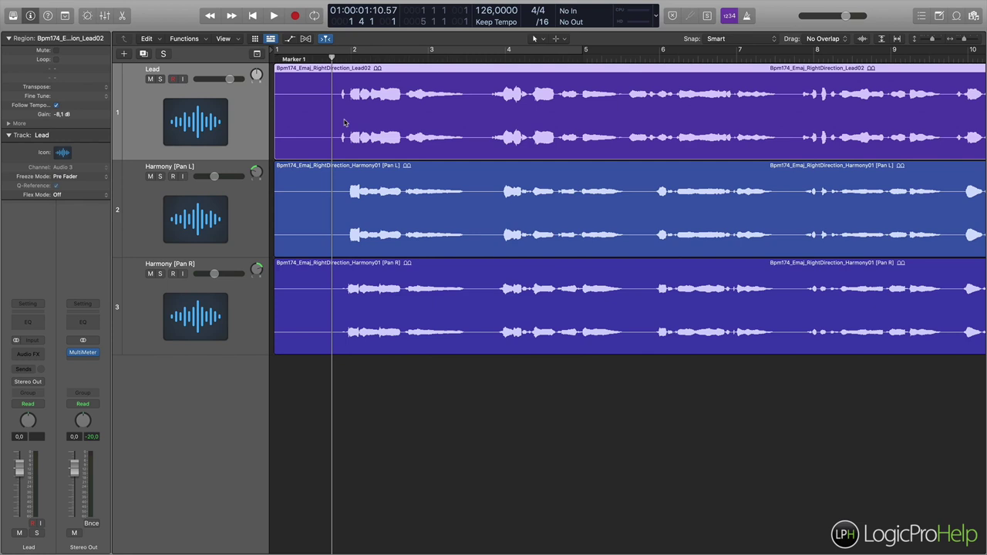
# Play the combined lead and harmonies from beat 3 of bar 5 into bar 6.
pyautogui.press('super+Left')
pyautogui.press('super+Left')
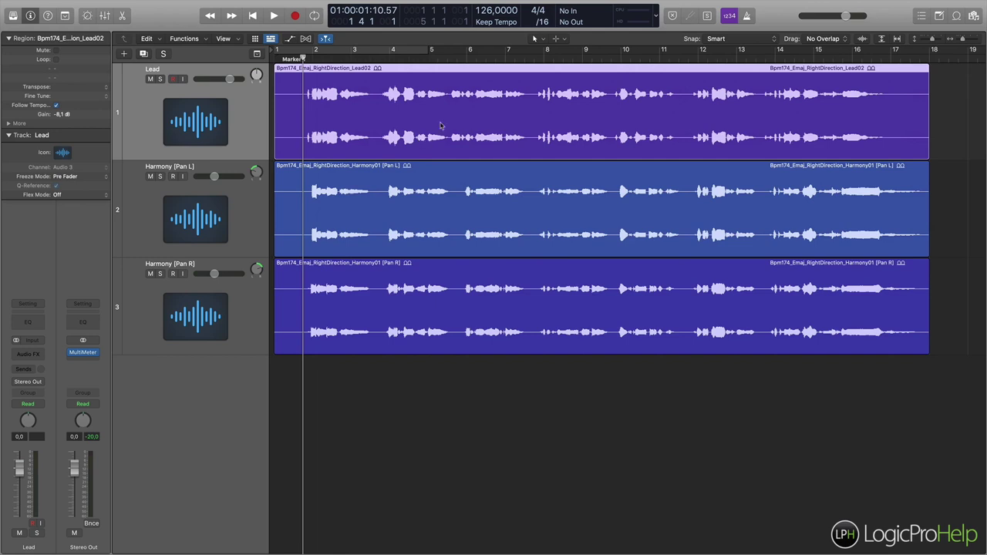
pyautogui.click(446, 51)
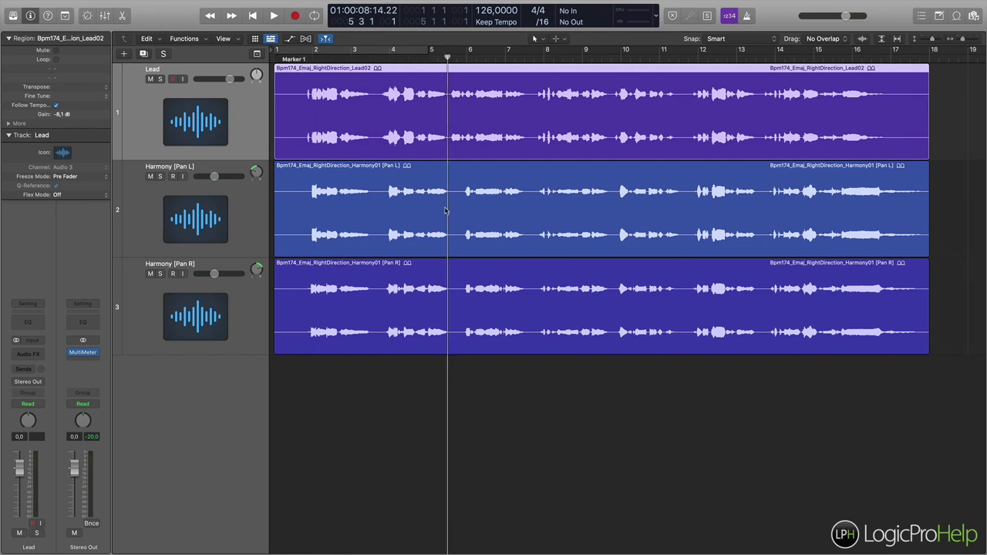
pyautogui.press('space')
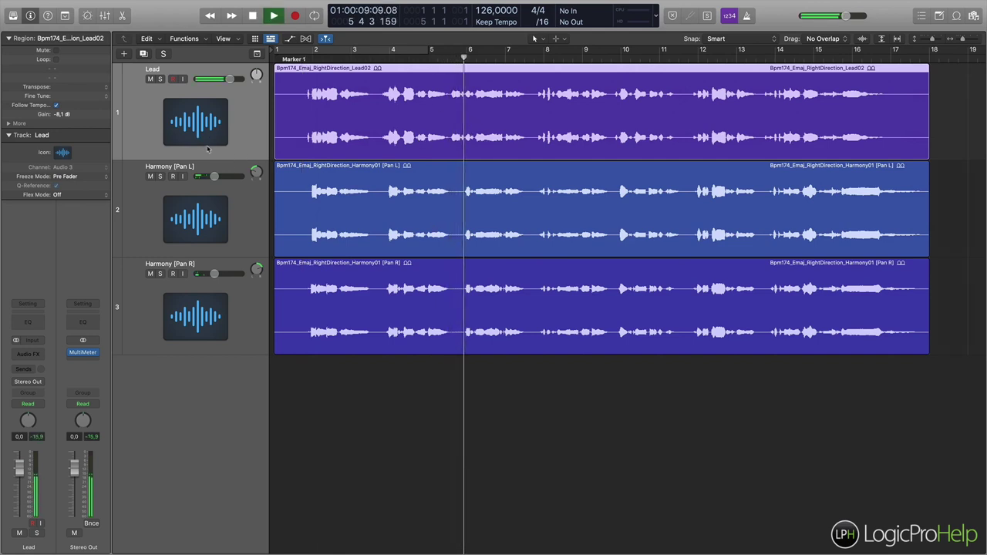
pyautogui.press('space')
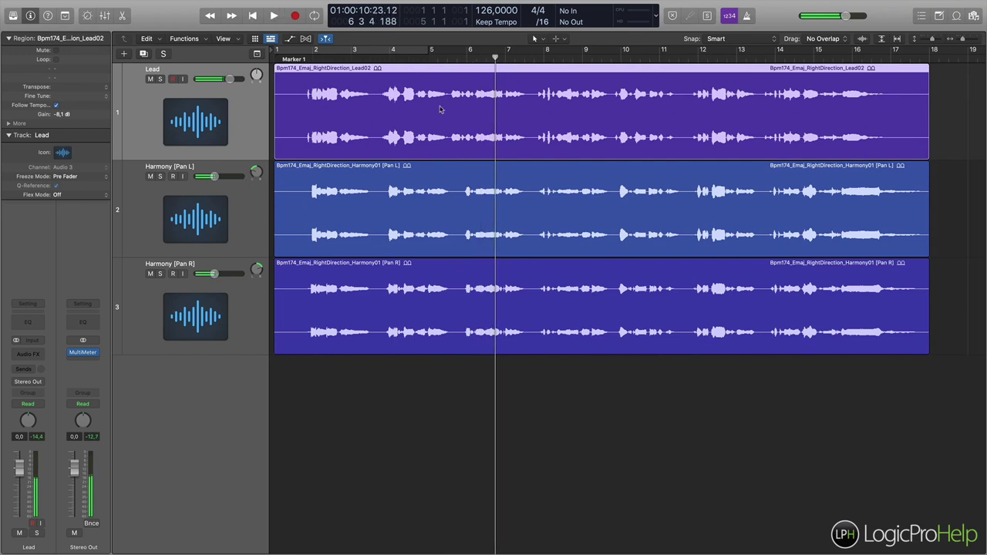
# Place the playhead at the phrase starts in bars 5, 6 and 2 to examine the onsets of the lead and harmonies.
pyautogui.click(447, 56)
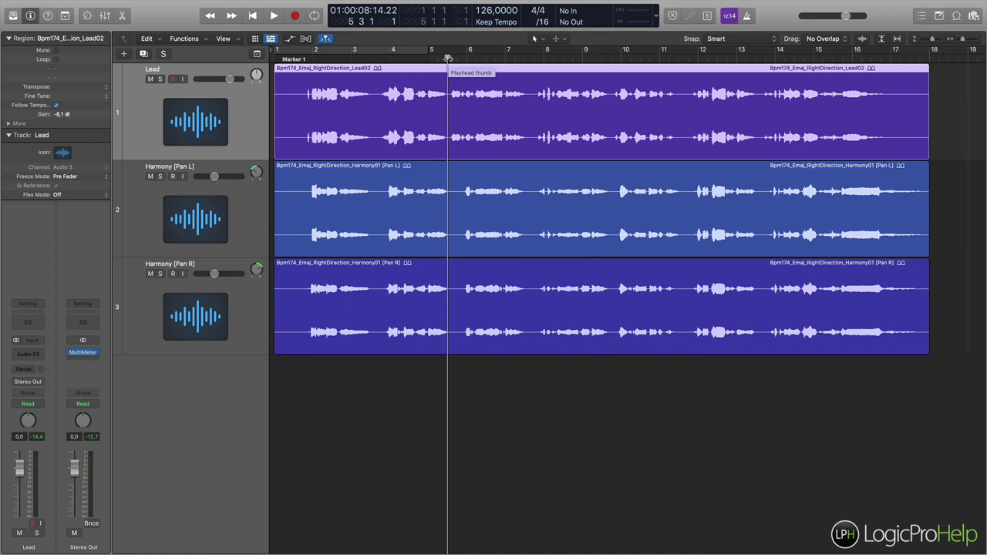
pyautogui.moveTo(447, 60); pyautogui.dragTo(456, 60)
pyautogui.click(478, 62)
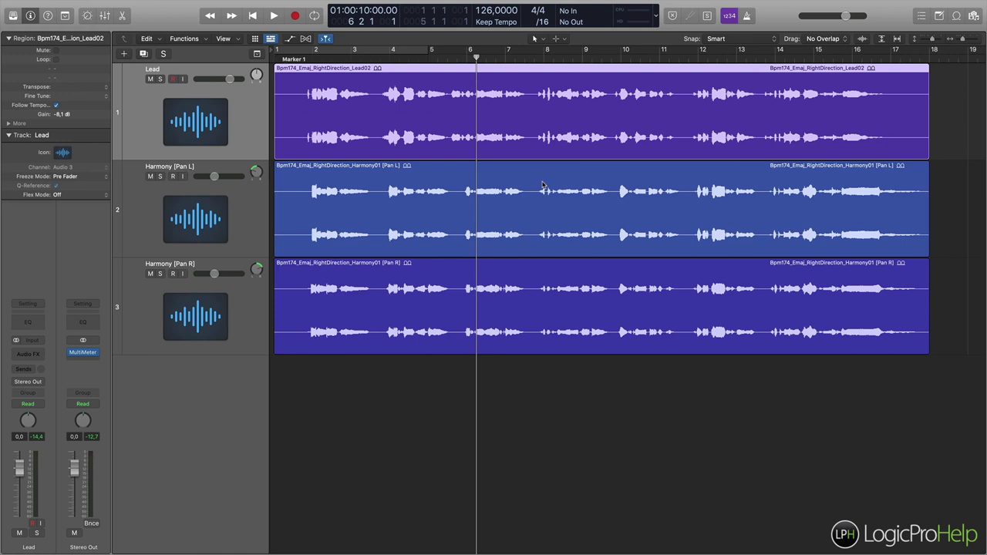
pyautogui.click(312, 57)
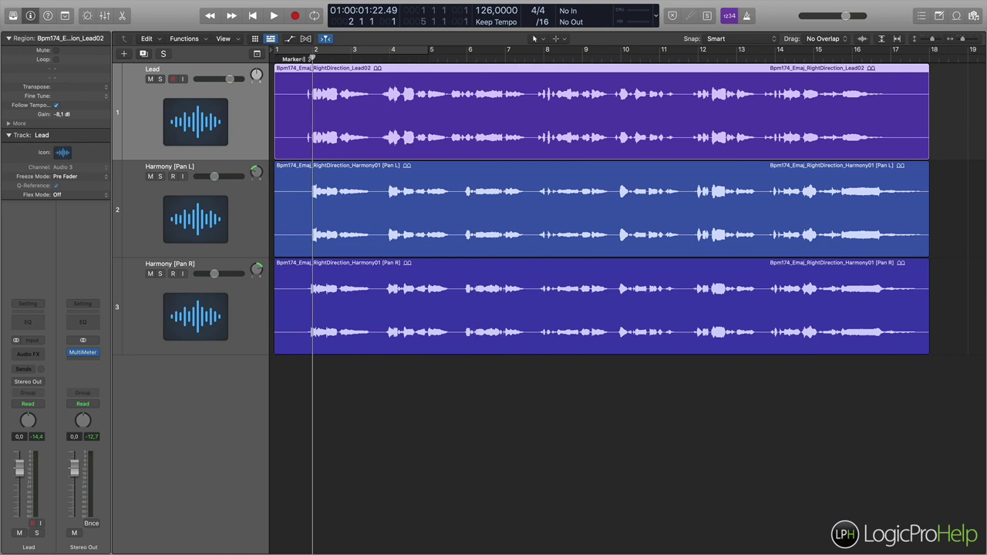
pyautogui.press('super+Right')
pyautogui.press('super+Right')
pyautogui.press('super+Right')
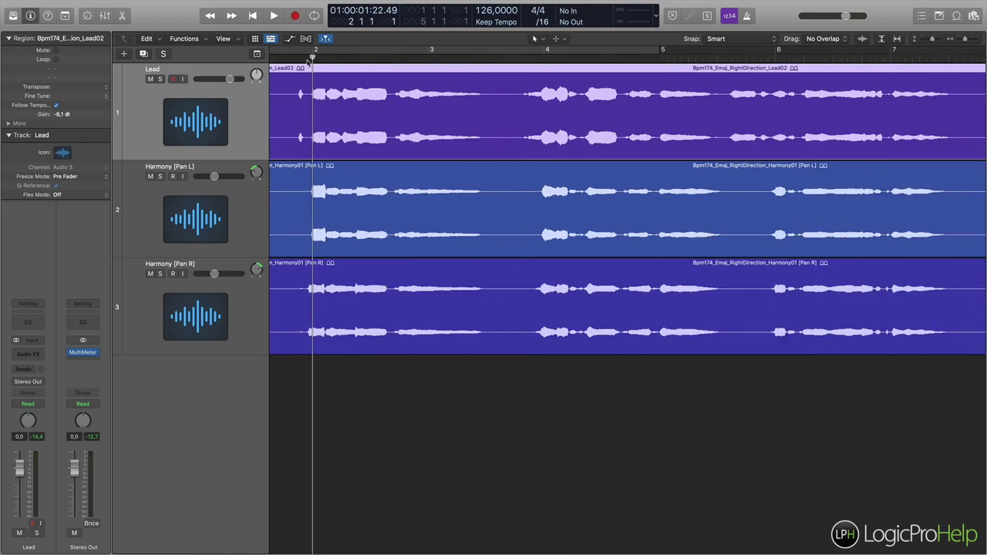
pyautogui.hscroll(-5, 351, 145)
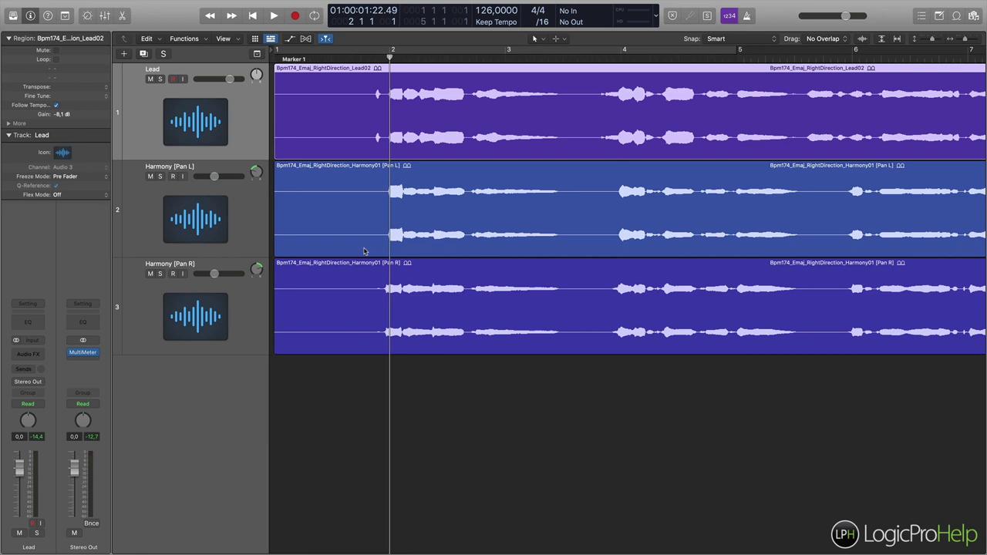
# Select all three vocal tracks and shrink the tracks to their minimum height.
pyautogui.press('super+Left')
pyautogui.press('super+Left')
pyautogui.press('super+Left')
pyautogui.press('super+Left')
pyautogui.press('super+Left')
pyautogui.press('super+Left')
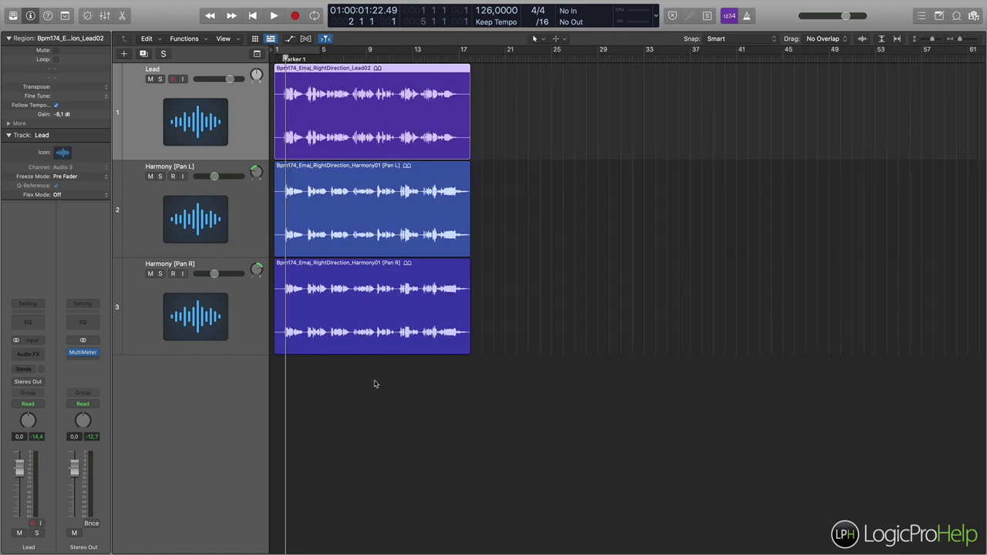
pyautogui.click(241, 325)
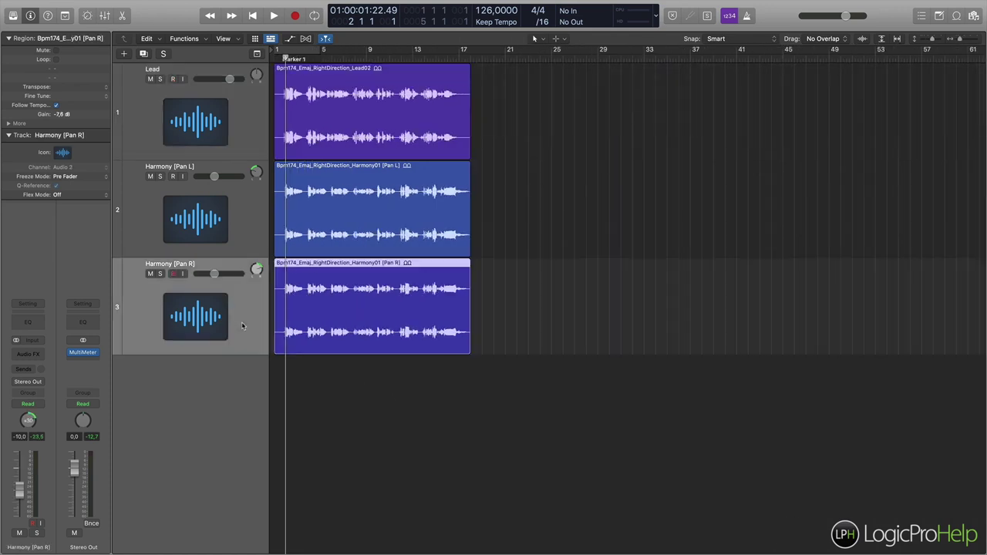
pyautogui.keyDown('shift'); pyautogui.click(244, 139); pyautogui.keyUp('shift')
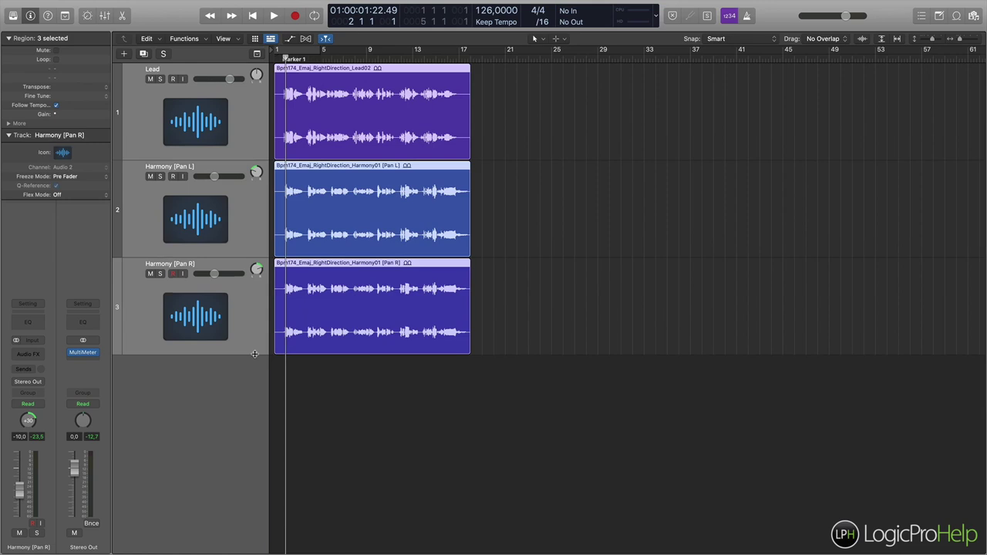
pyautogui.press('super+Up')
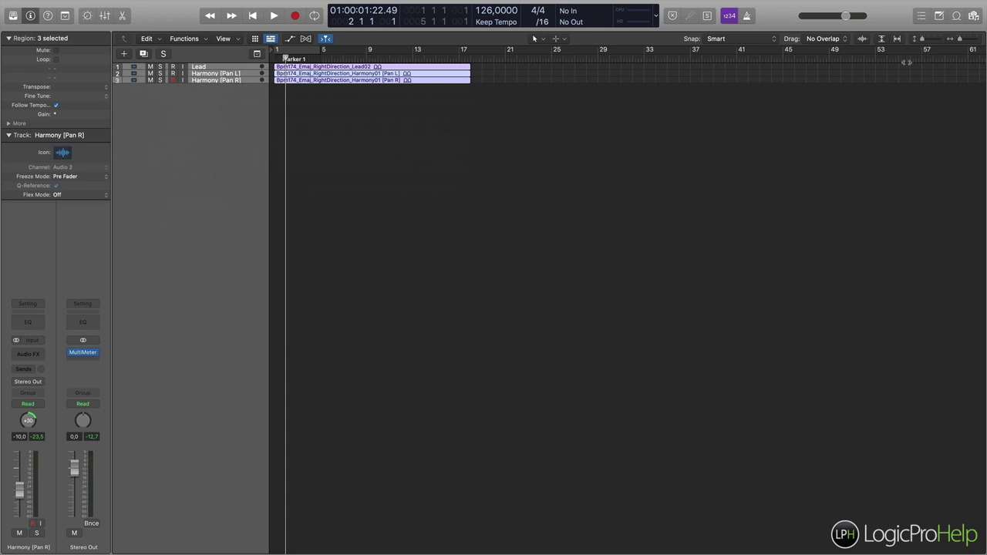
# Import the six "vox 16 bars" WAV files from the set02_bpm120_F#major folder at bar 1 below the vocals, using the existing tracks option.
pyautogui.press('f')
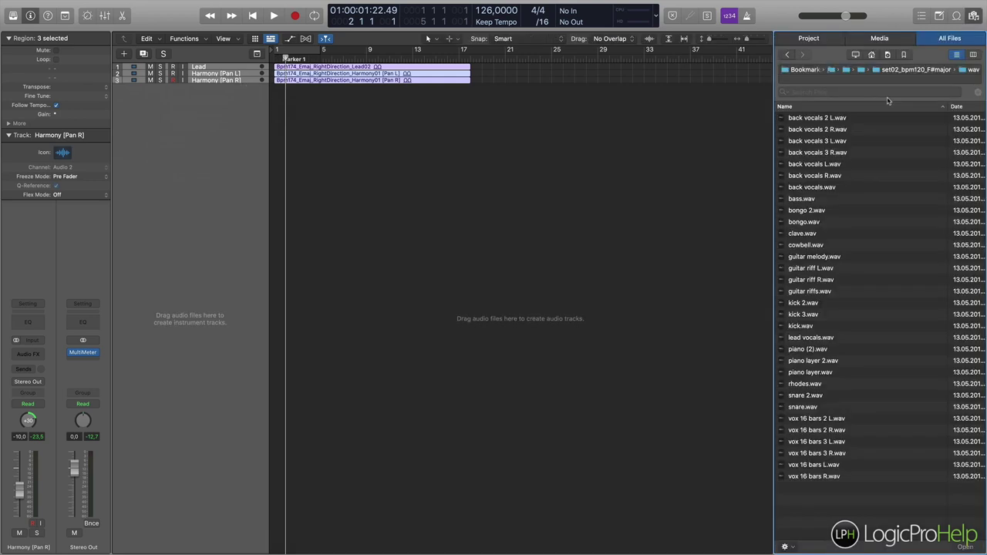
pyautogui.click(825, 420)
pyautogui.moveTo(827, 477); pyautogui.dragTo(274, 106)
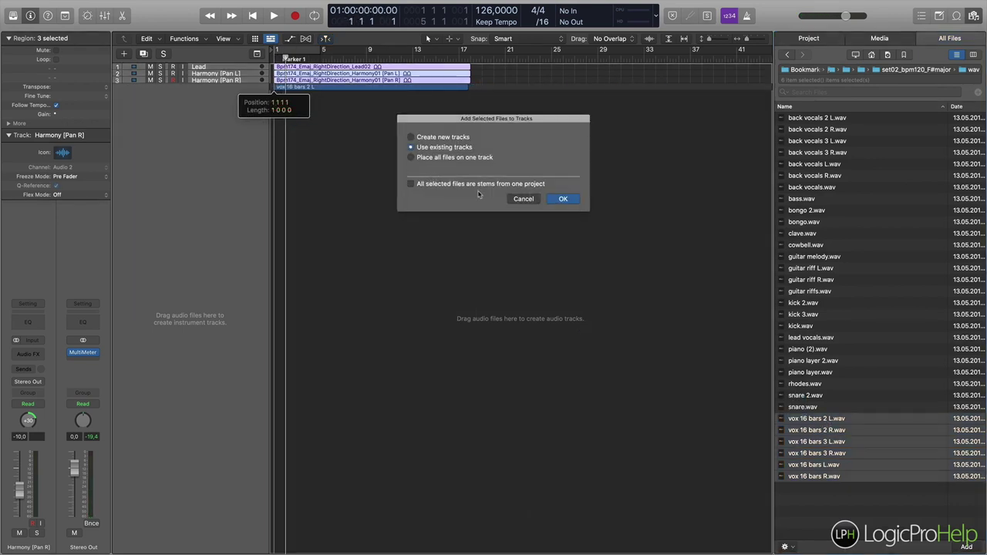
pyautogui.click(561, 199)
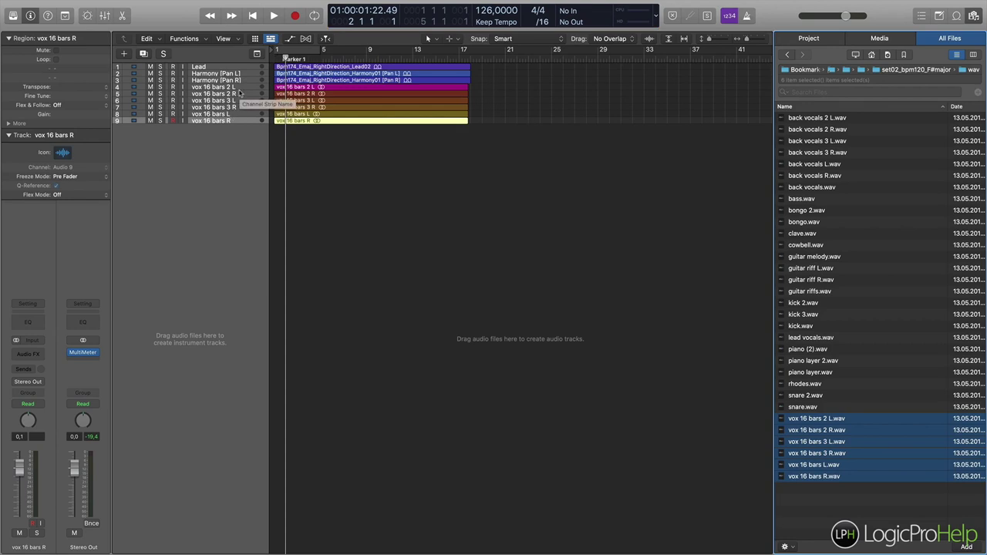
# Return the file browser to the Samples > Pop folder, deselect the imported regions and increase the height of all tracks.
pyautogui.press('Left')
pyautogui.press('Left')
pyautogui.press('Left')
pyautogui.click(357, 226)
pyautogui.press('super+Down')
pyautogui.press('super+Down')
pyautogui.press('super+Down')
pyautogui.press('super+Down')
pyautogui.press('super+Down')
pyautogui.press('super+Down')
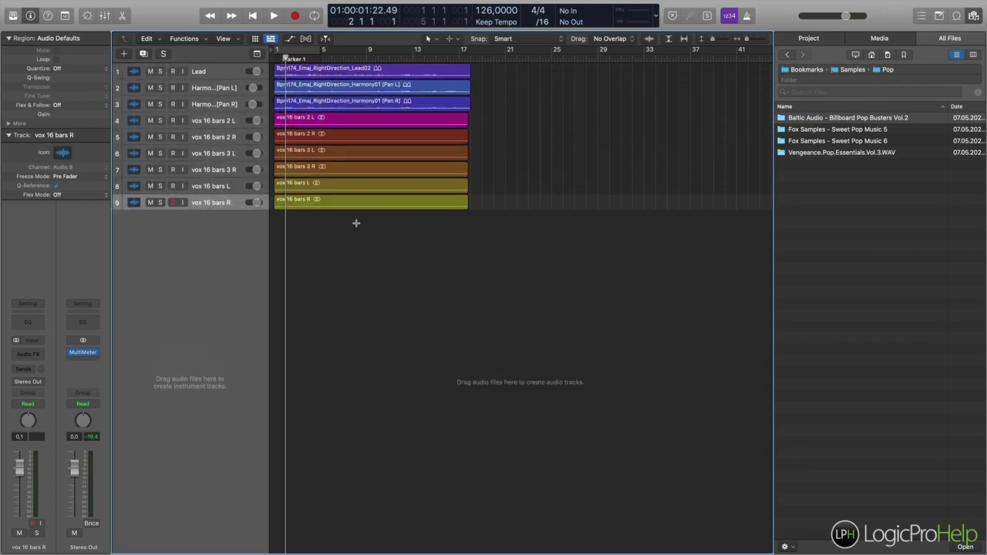
pyautogui.press('super+Down')
pyautogui.press('super+Down')
# Enlarge the timeline horizontally, hide the file browser and widen the track headers slightly.
pyautogui.press('super+Right')
pyautogui.press('super+Right')
pyautogui.press('super+Right')
pyautogui.hscroll(-3, 399, 364)
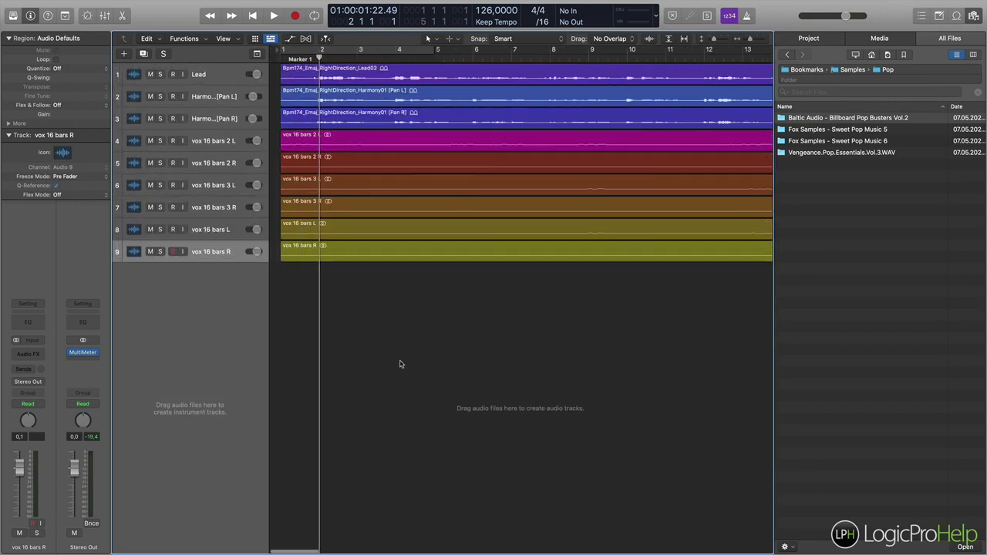
pyautogui.press('f')
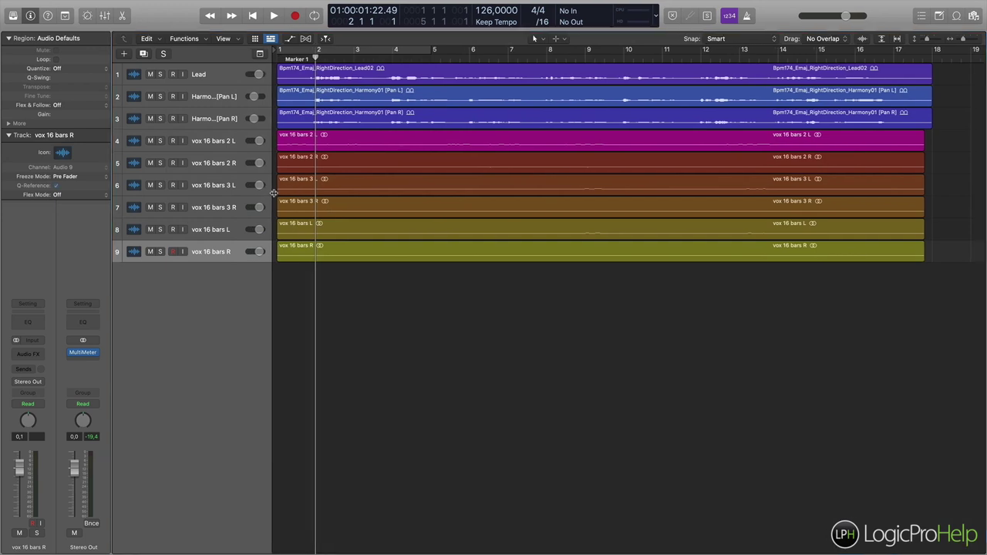
pyautogui.moveTo(269, 193); pyautogui.dragTo(286, 194)
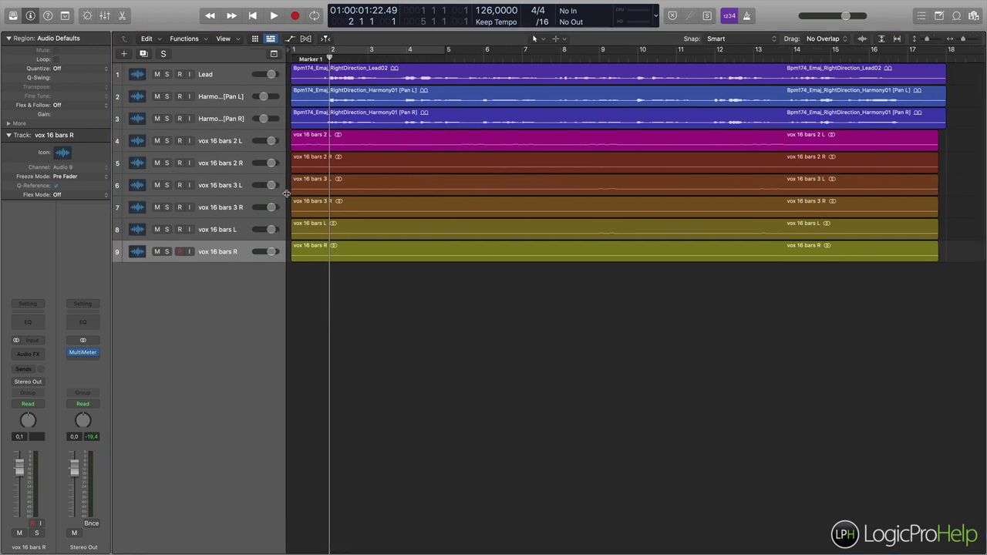
# Select in turn the Lead, Harmony [Pan L] and Harmony [Pan R] tracks and the vox 16 bars 2 L track.
pyautogui.click(231, 118)
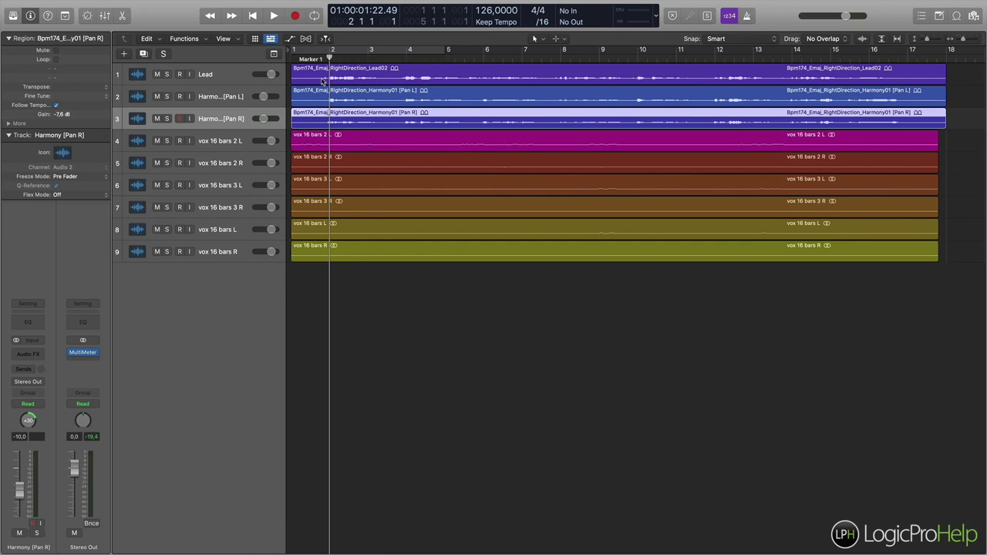
pyautogui.click(236, 75)
pyautogui.click(234, 96)
pyautogui.click(236, 119)
pyautogui.click(214, 145)
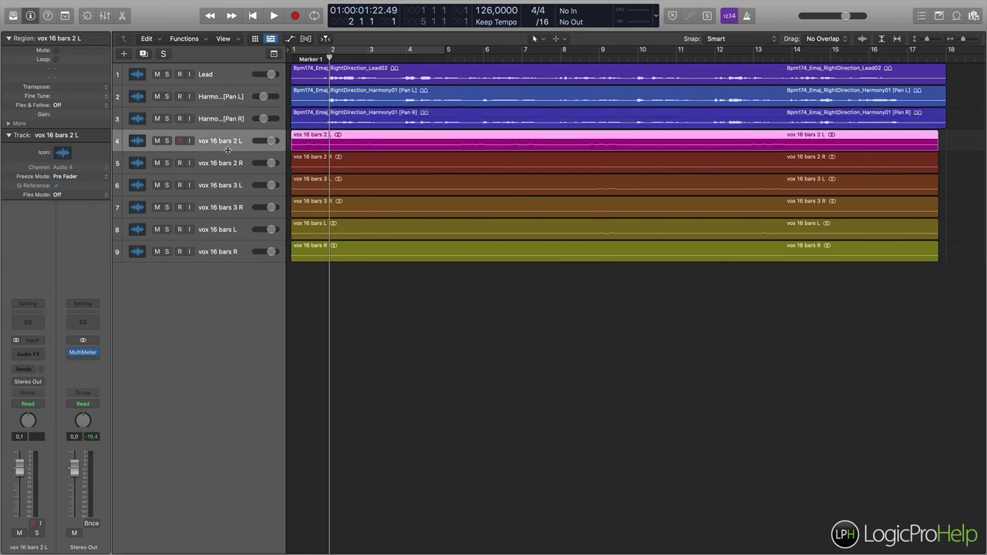
# Enlarge the vox 16 bars L track, solo it and start playback.
pyautogui.click(233, 230)
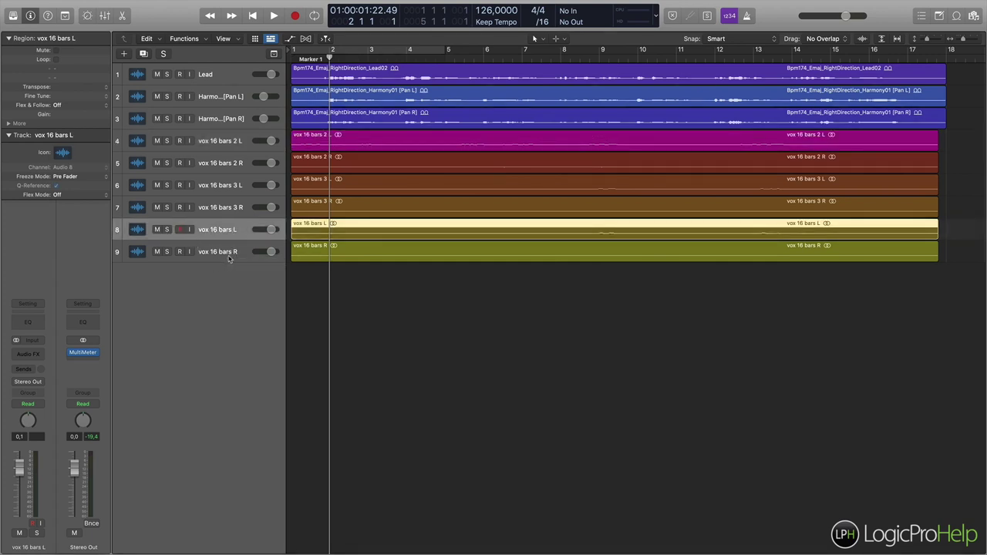
pyautogui.moveTo(157, 240); pyautogui.dragTo(149, 275)
pyautogui.press('s')
pyautogui.press('space')
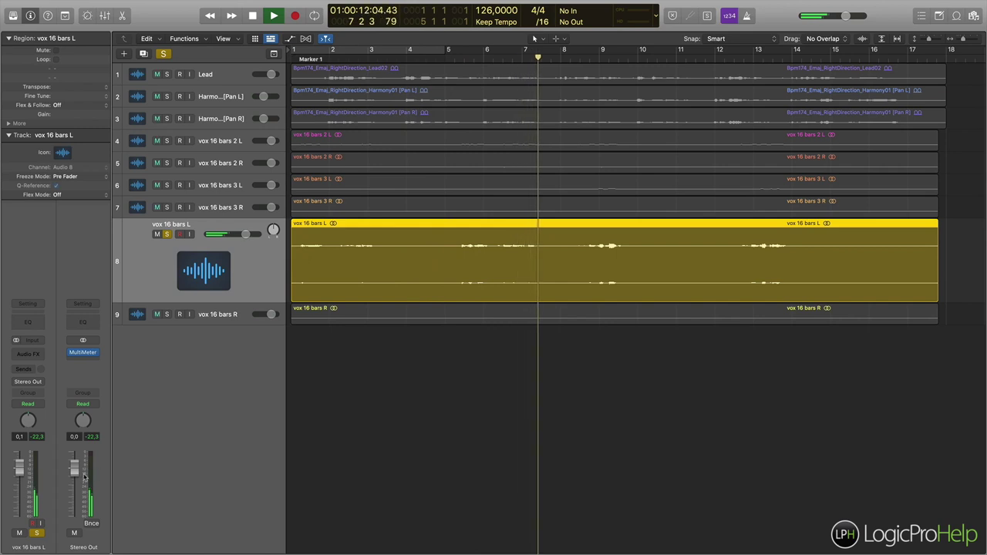
# Raise the Stereo Out level to 6.0 dB and replay the soloed vox 16 bars L track from around bar 5.
pyautogui.press('space')
pyautogui.press('space')
pyautogui.click(464, 58)
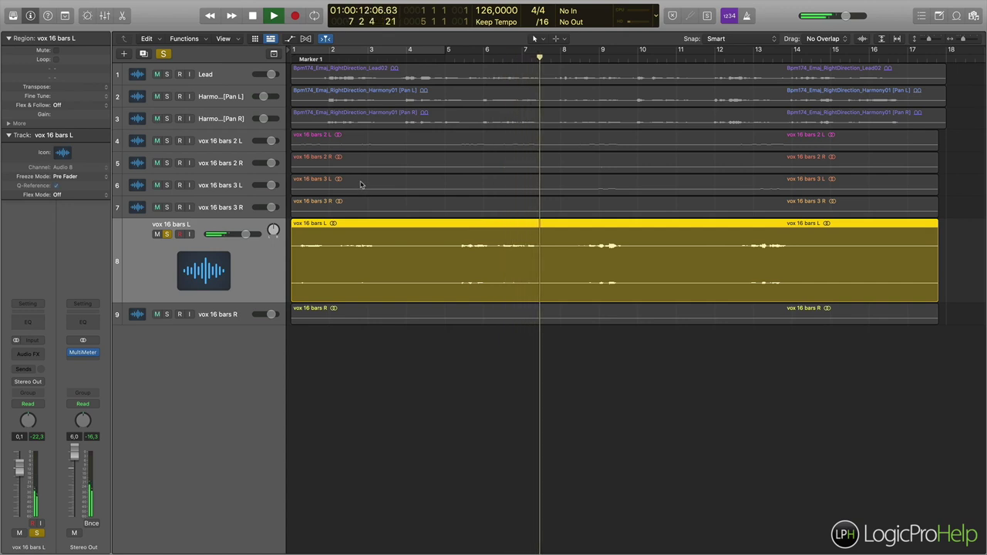
pyautogui.press('space')
# Enlarge the Harmony [Pan L] track and set its pan to -20.
pyautogui.click(211, 95)
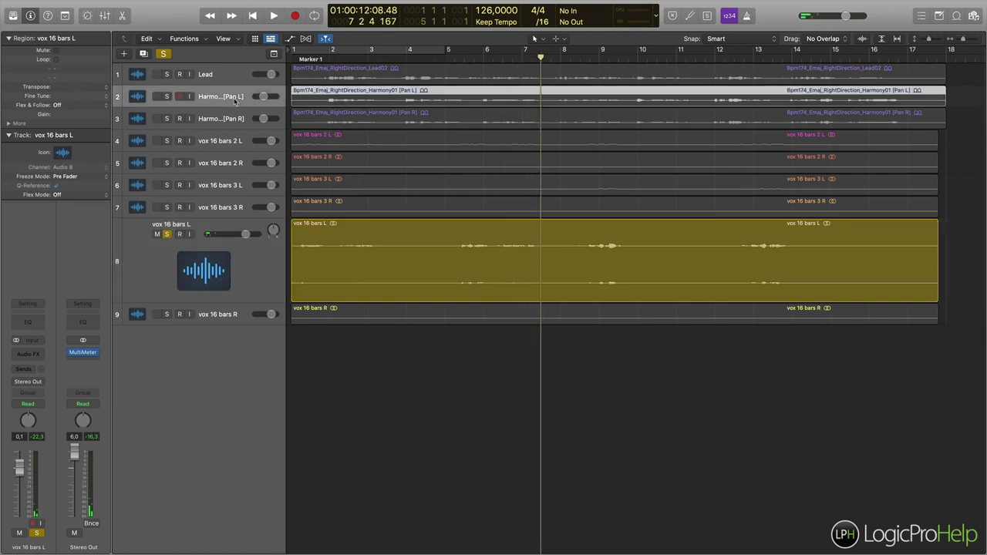
pyautogui.moveTo(208, 107); pyautogui.dragTo(209, 145)
pyautogui.moveTo(273, 108); pyautogui.dragTo(273, 105)
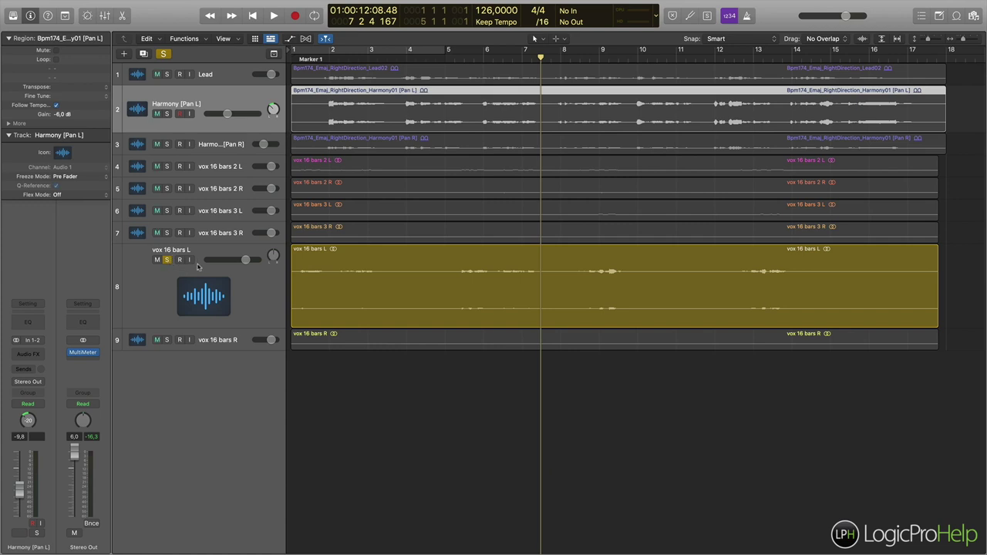
# Solo vox 16 bars R instead of vox 16 bars L, enlarge it, play its phrase from around bar 5 and clear the solo.
pyautogui.click(169, 261)
pyautogui.click(166, 341)
pyautogui.moveTo(175, 349); pyautogui.dragTo(202, 469)
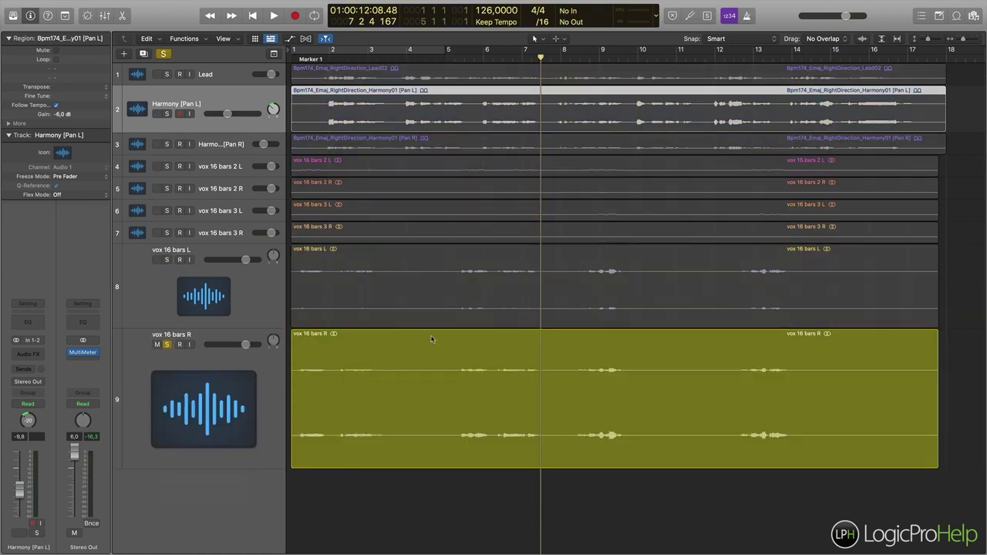
pyautogui.click(465, 59)
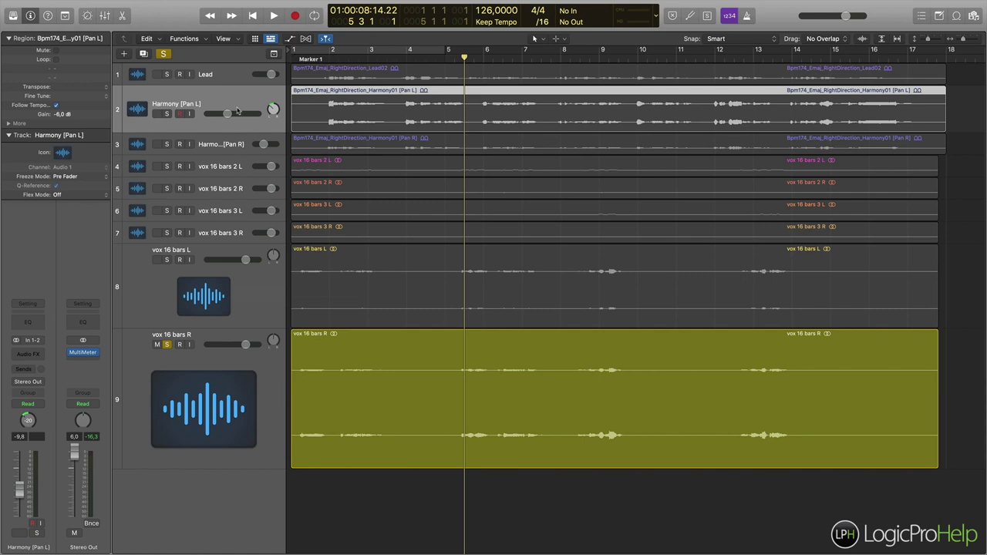
pyautogui.press('space')
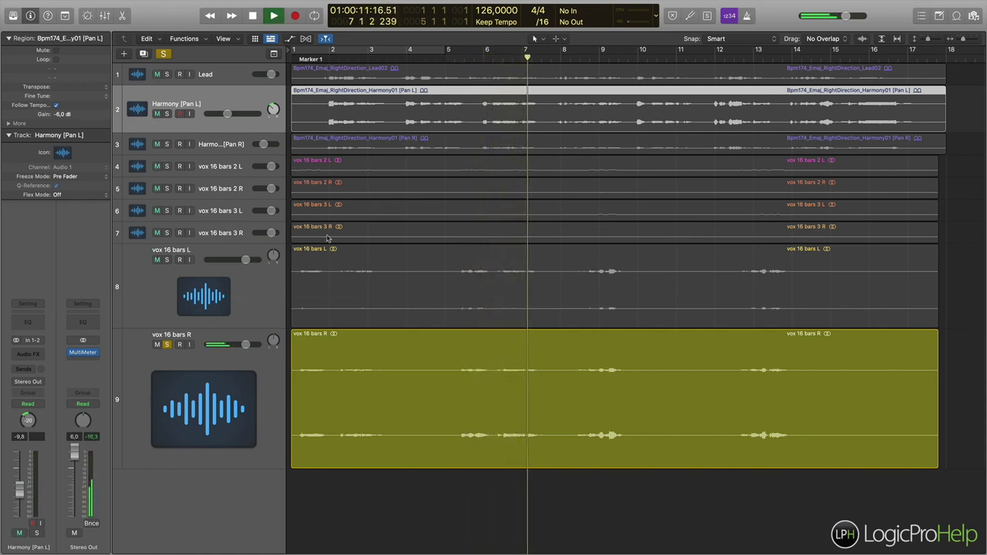
pyautogui.press('space')
pyautogui.click(167, 345)
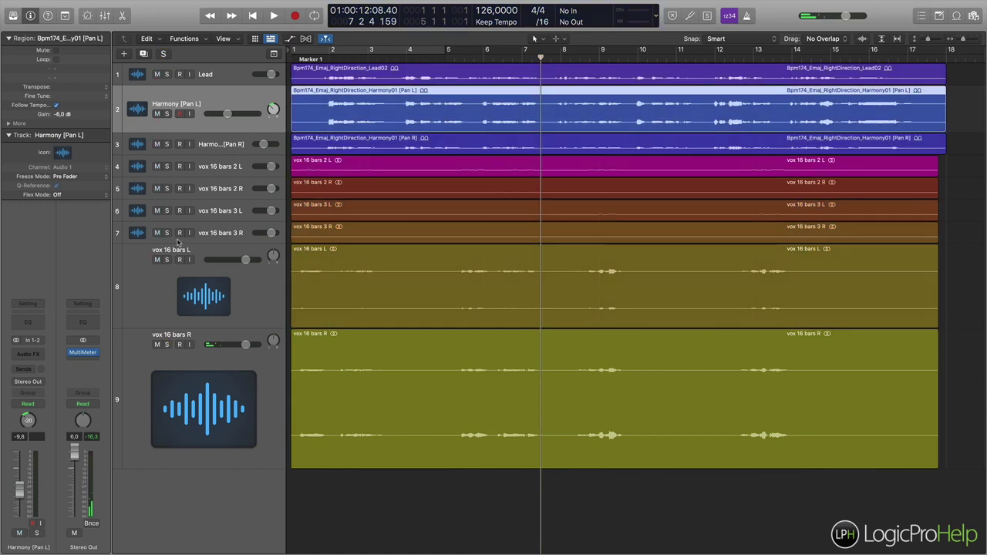
# Enlarge and solo the vox 16 bars 2 L track and play its phrase from around bar 5.
pyautogui.click(231, 173)
pyautogui.moveTo(170, 176); pyautogui.dragTo(183, 272)
pyautogui.click(168, 172)
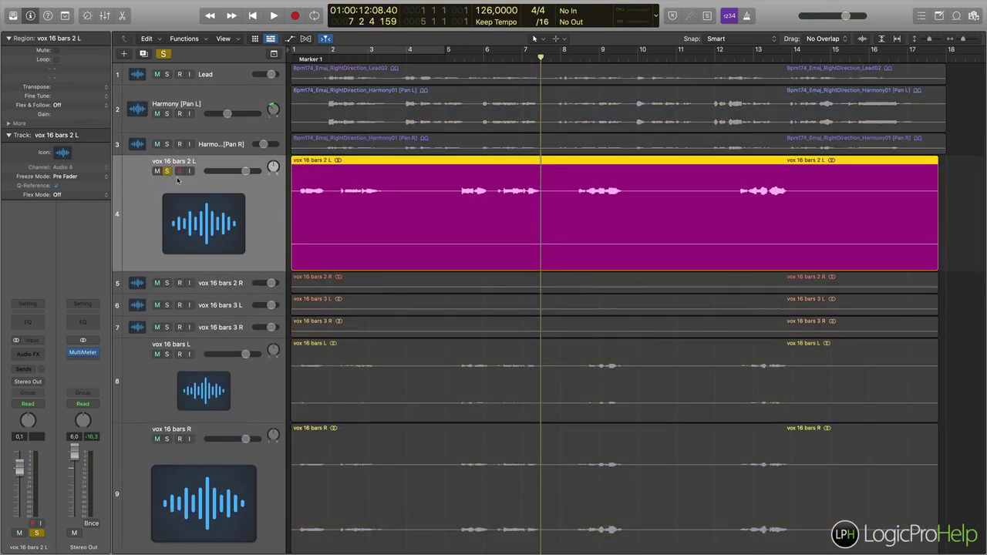
pyautogui.click(460, 58)
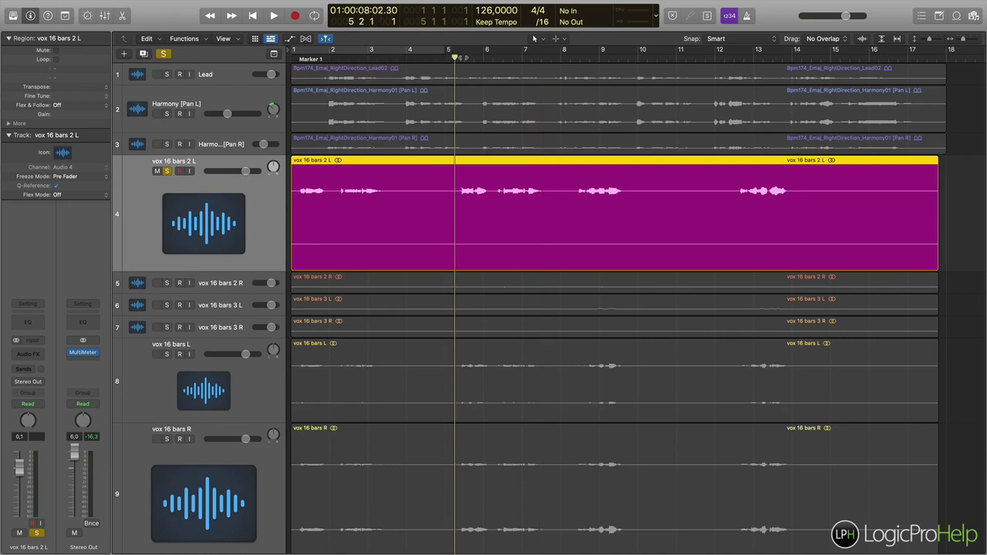
pyautogui.press('space')
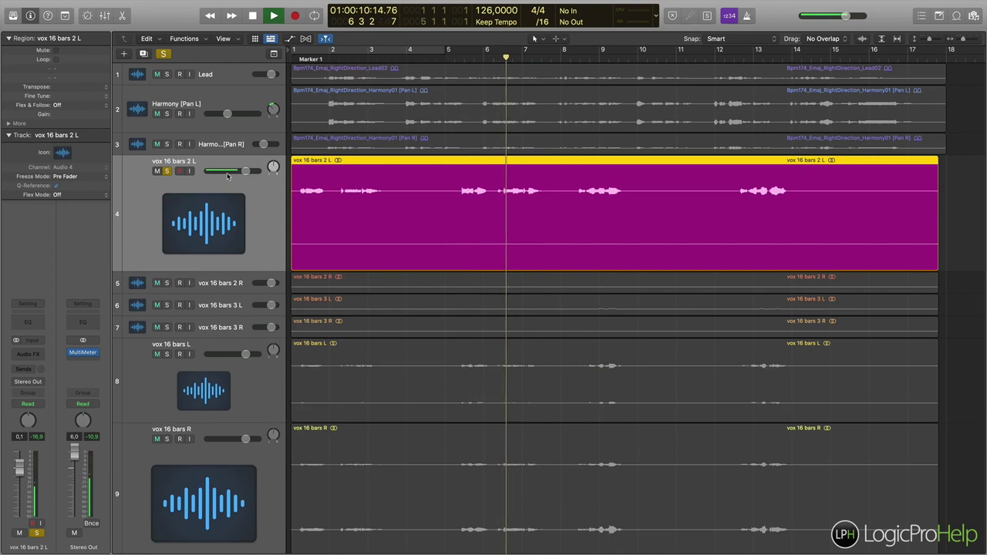
pyautogui.press('space')
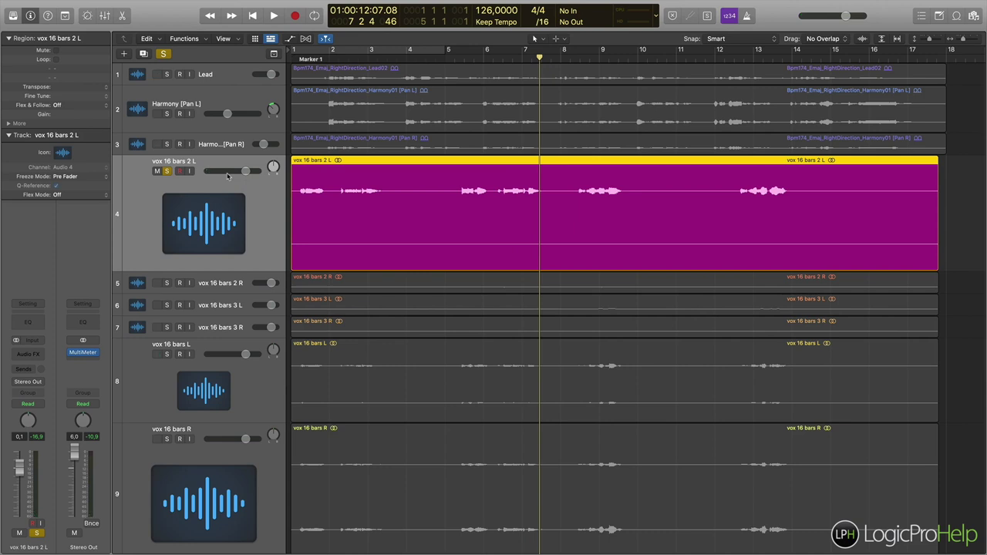
# Replay the soloed vox 16 bars 2 L track while reducing its track height.
pyautogui.press('space')
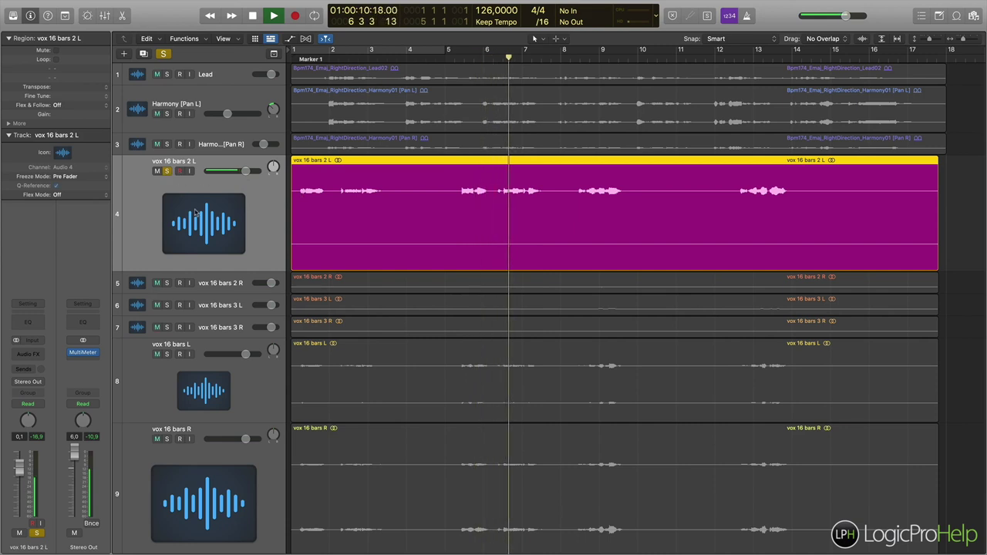
pyautogui.moveTo(240, 271); pyautogui.dragTo(233, 207)
pyautogui.press('space')
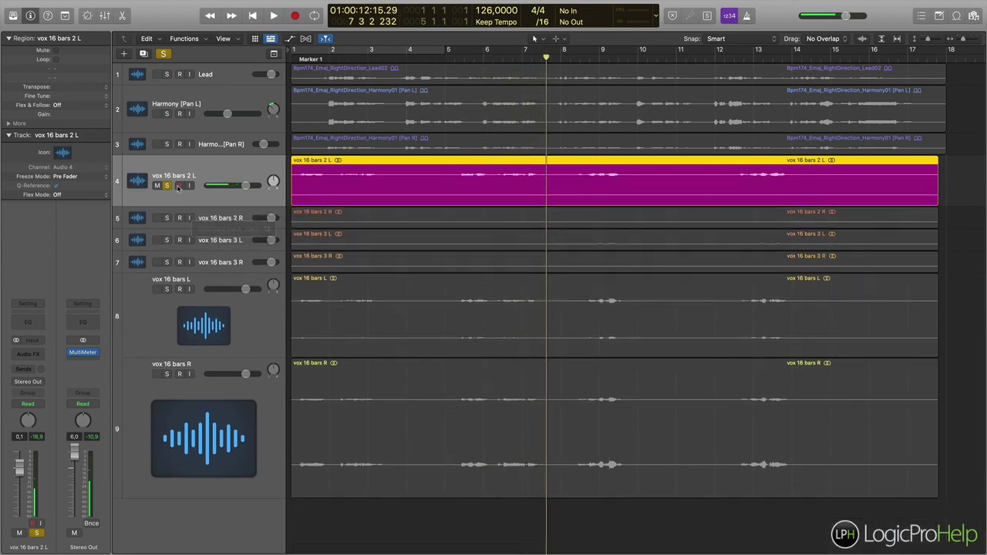
# Switch the solo from vox 16 bars 2 L to vox 16 bars L, play it briefly for comparison and clear the solo.
pyautogui.click(168, 186)
pyautogui.click(167, 292)
pyautogui.press('space')
pyautogui.press('space')
pyautogui.click(166, 292)
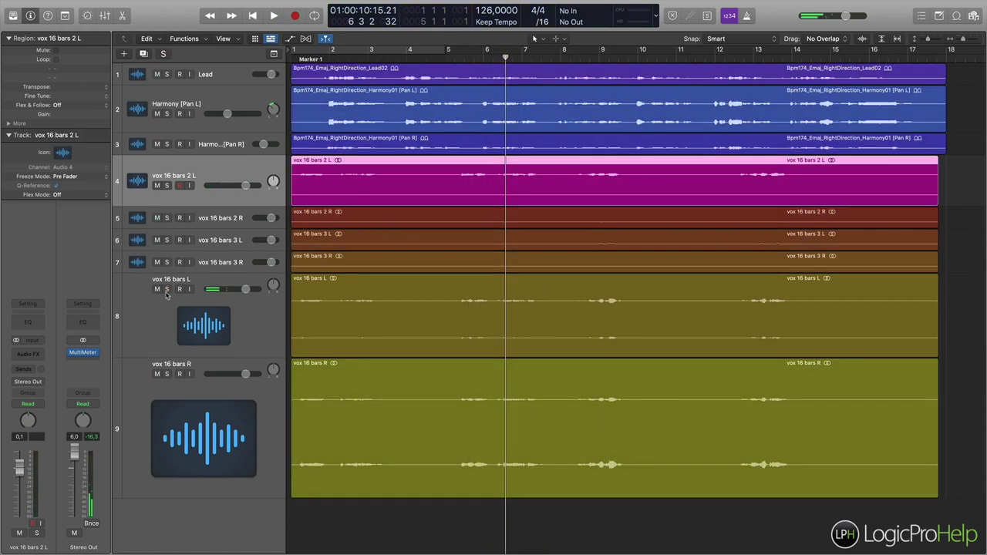
# Enlarge and solo the vox 16 bars 3 L track and play its phrase around bars 8 to 9.
pyautogui.click(206, 251)
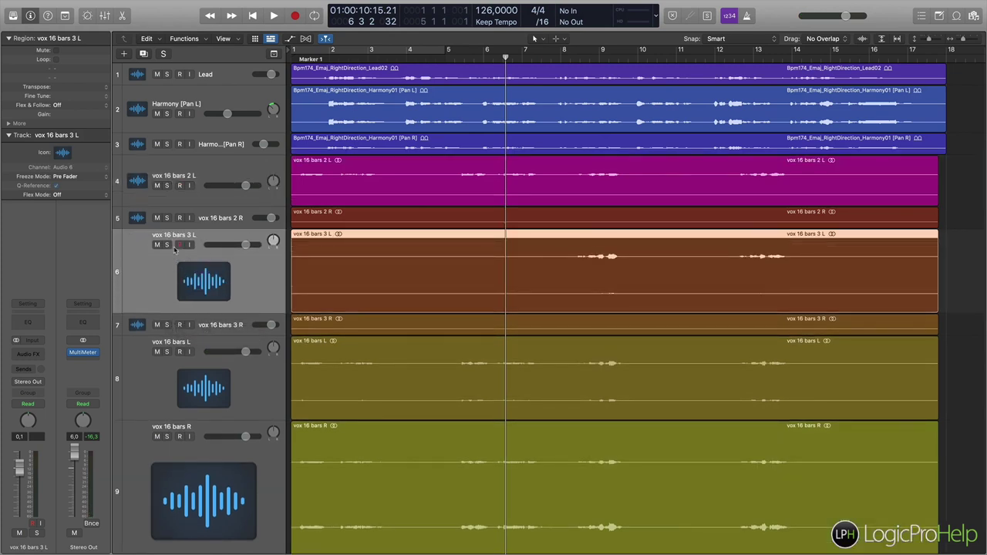
pyautogui.click(167, 245)
pyautogui.press('space')
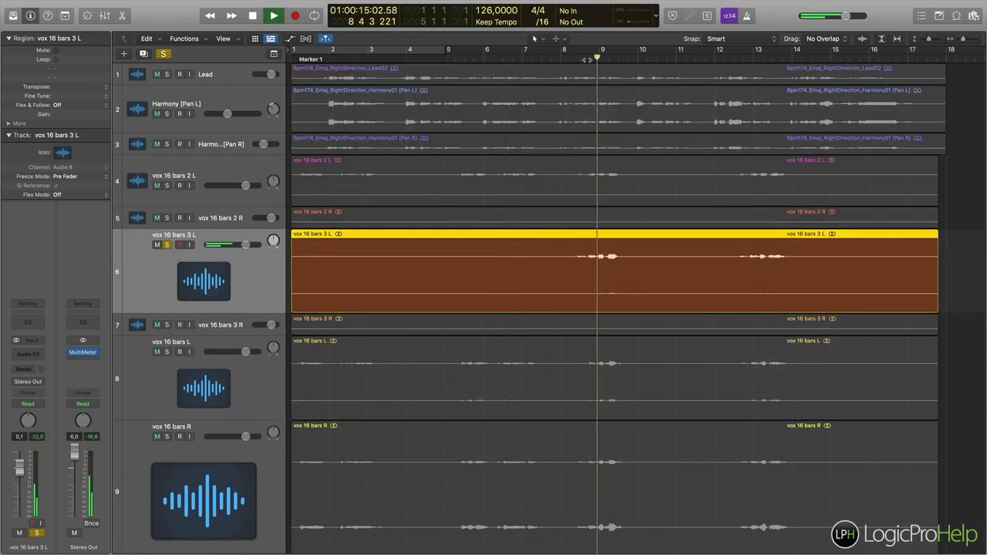
pyautogui.press('space')
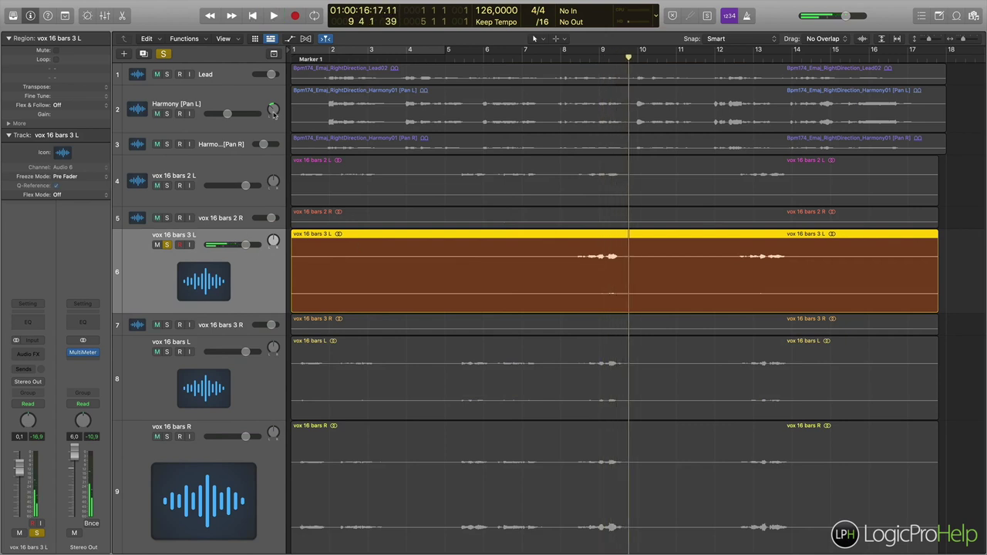
# Pan the Harmony [Pan L] track further to the left.
pyautogui.moveTo(273, 111)
pyautogui.moveTo(271, 116); pyautogui.dragTo(271, 113)
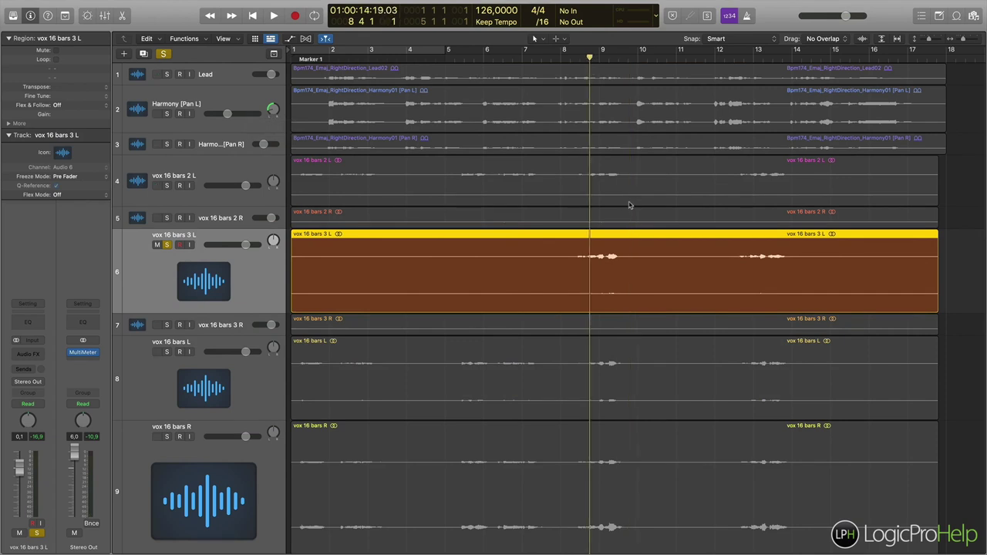
# Replay the soloed vox 16 bars 3 L phrase from bar 8 and clear the track's solo.
pyautogui.press('space')
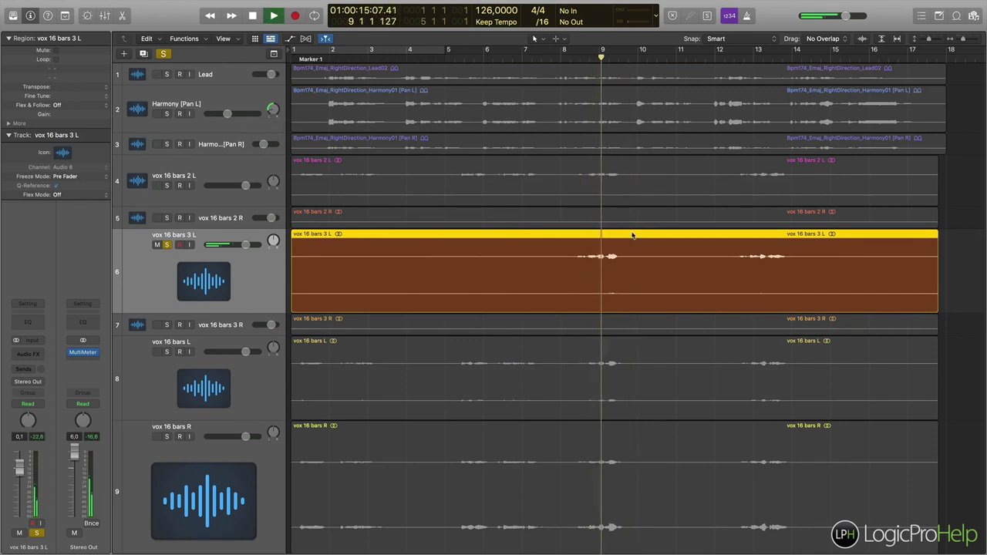
pyautogui.press('space')
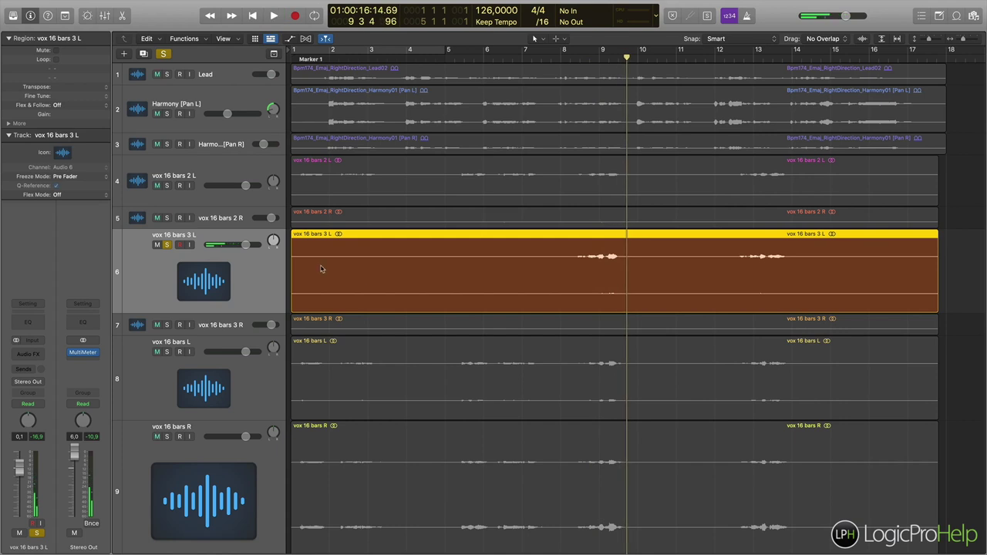
pyautogui.click(167, 246)
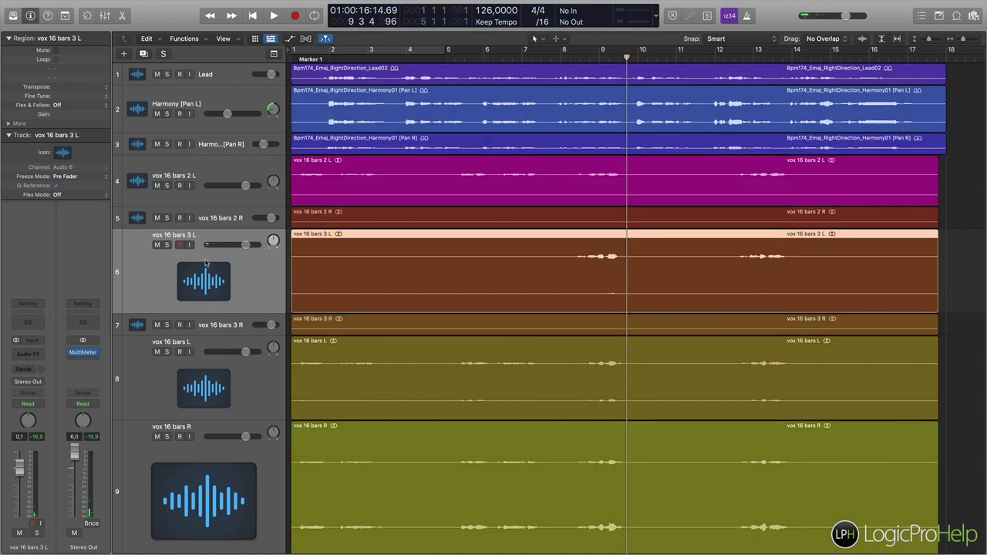
# Reduce the height of the vox 16 bars 3 L track and mute the Lead and both Harmony tracks.
pyautogui.moveTo(267, 313); pyautogui.dragTo(267, 271)
pyautogui.moveTo(156, 144); pyautogui.dragTo(156, 74)
# Return the Stereo Out level to 0.0 dB and play all six vox 16 bars tracks together from around bar 5.
pyautogui.click(564, 58)
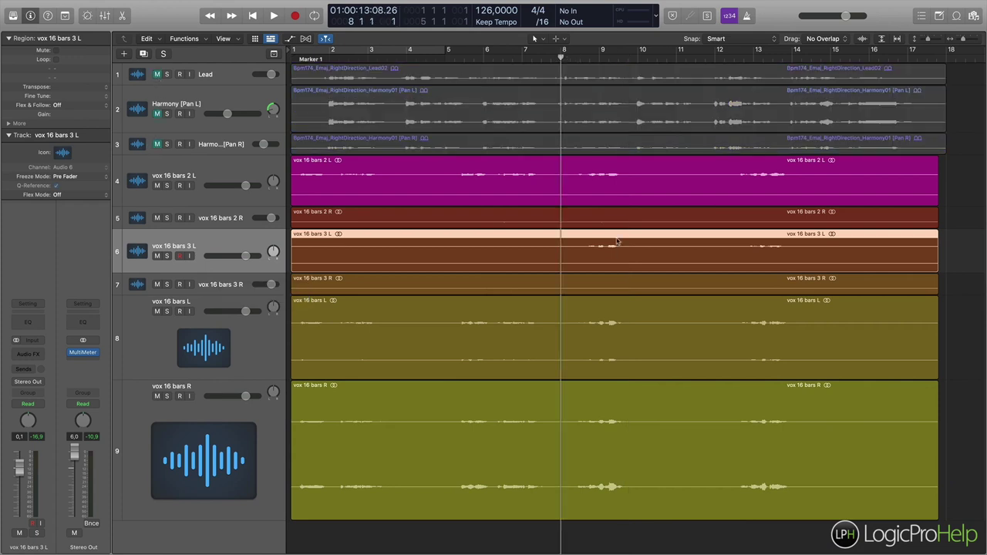
pyautogui.click(464, 58)
pyautogui.click(448, 58)
pyautogui.press('space')
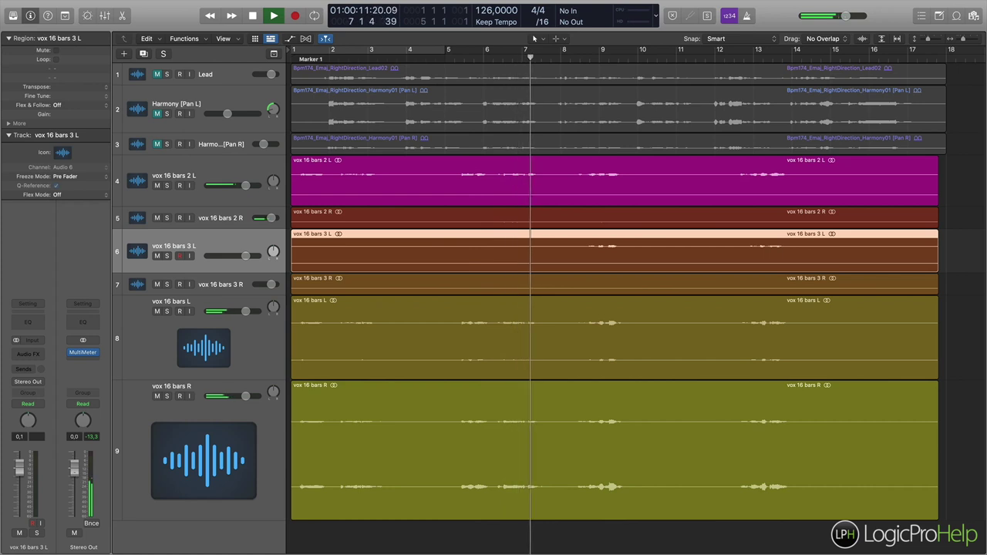
pyautogui.press('super+Left')
pyautogui.press('super+Left')
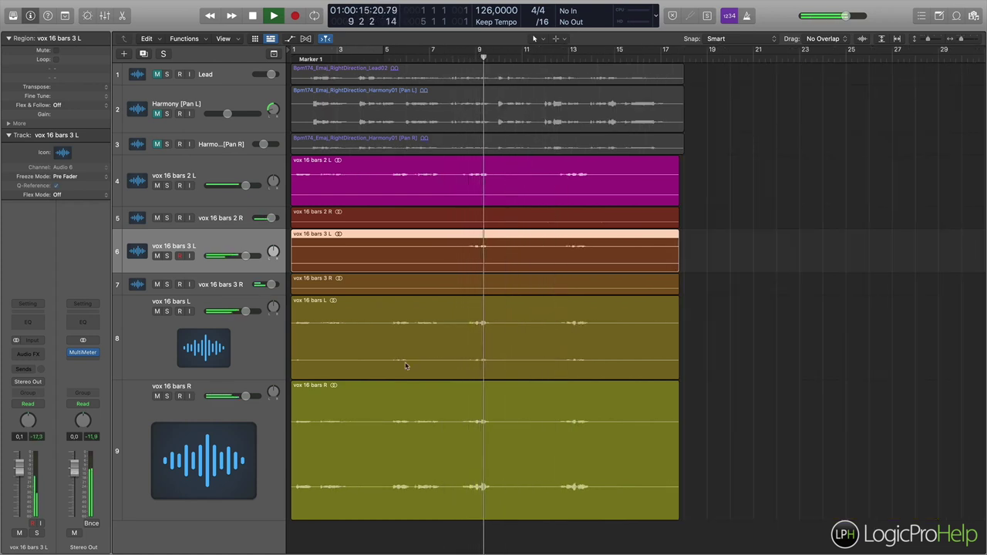
pyautogui.press('space')
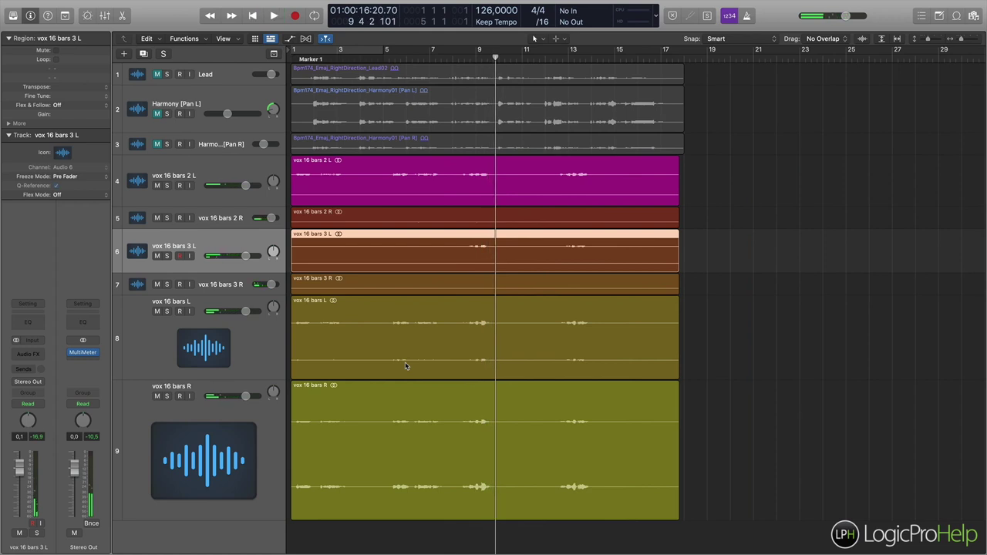